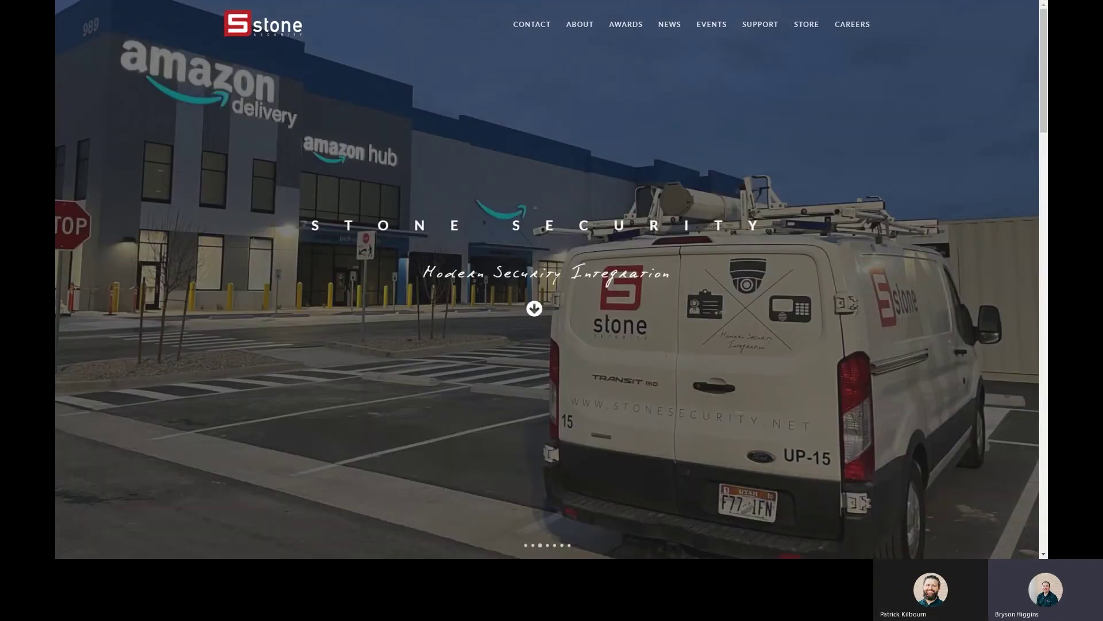
Step: Switch to the AXIS Q3505 camera's Application Packages page in Chrome and start AXIS Video Motion Detection 4.2-3
{"action": "key", "text": "alt+Tab"}
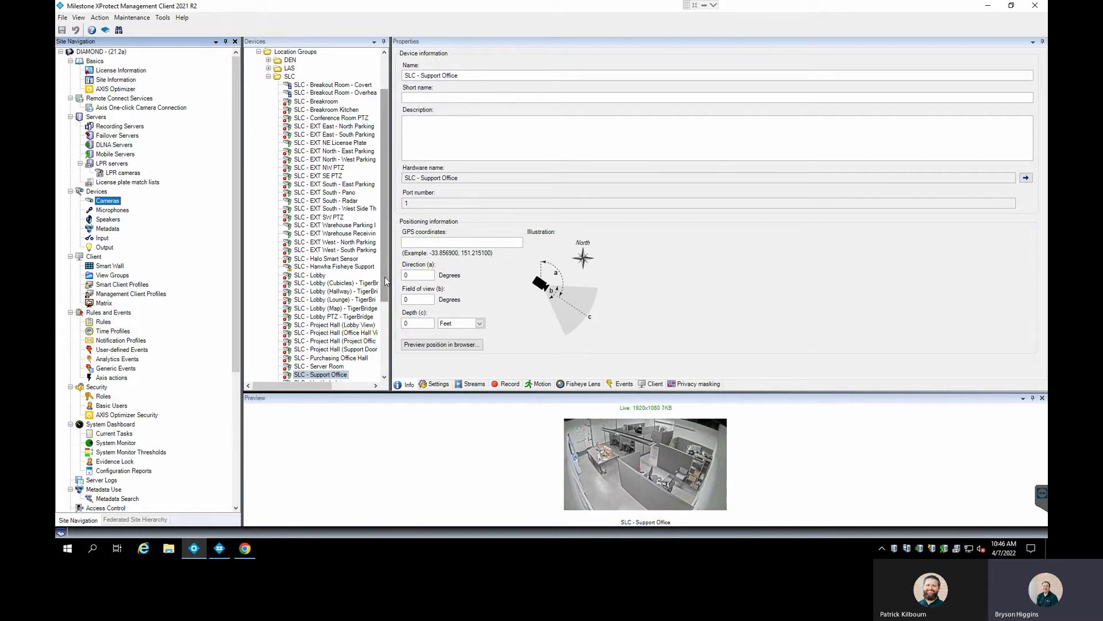
{"action": "left_click_drag", "start_coordinate": [384, 277], "coordinate": [317, 312]}
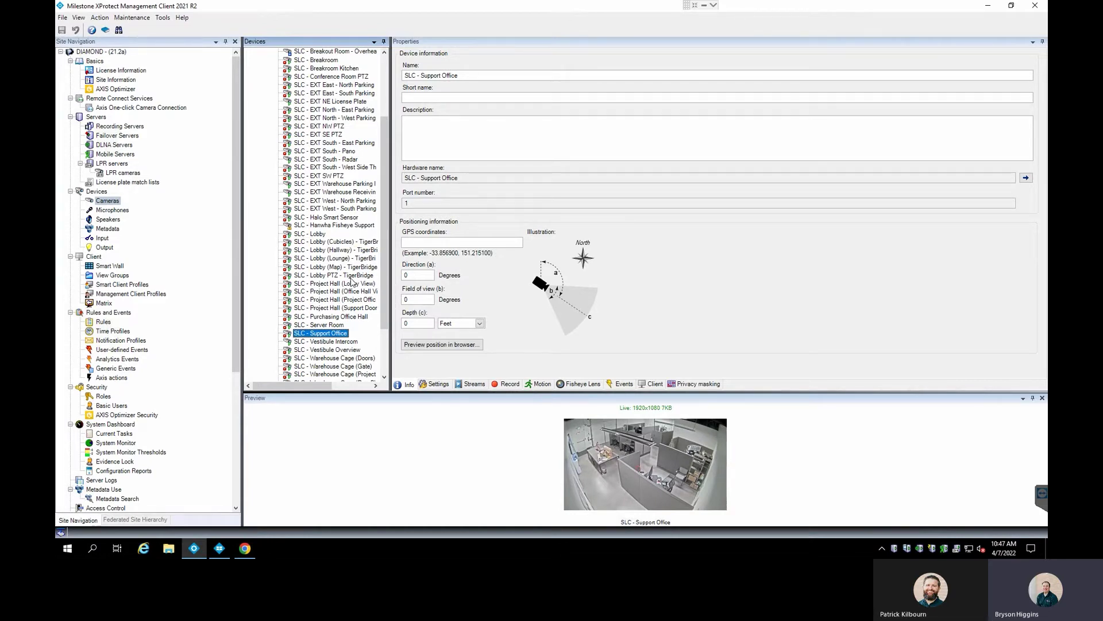
{"action": "left_click", "coordinate": [244, 550]}
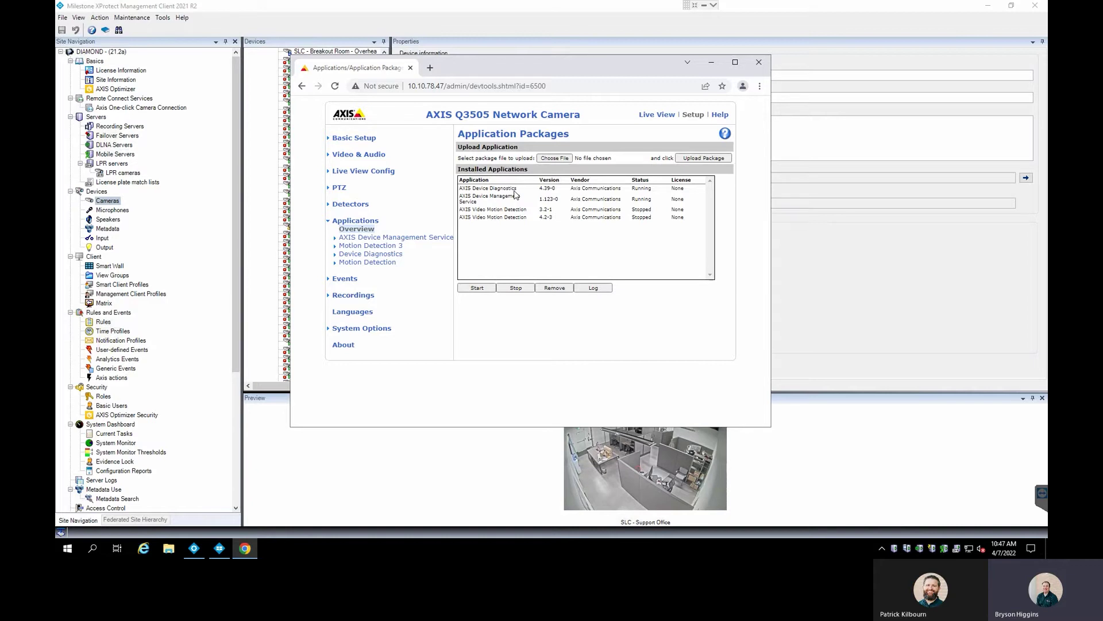
{"action": "left_click", "coordinate": [494, 218]}
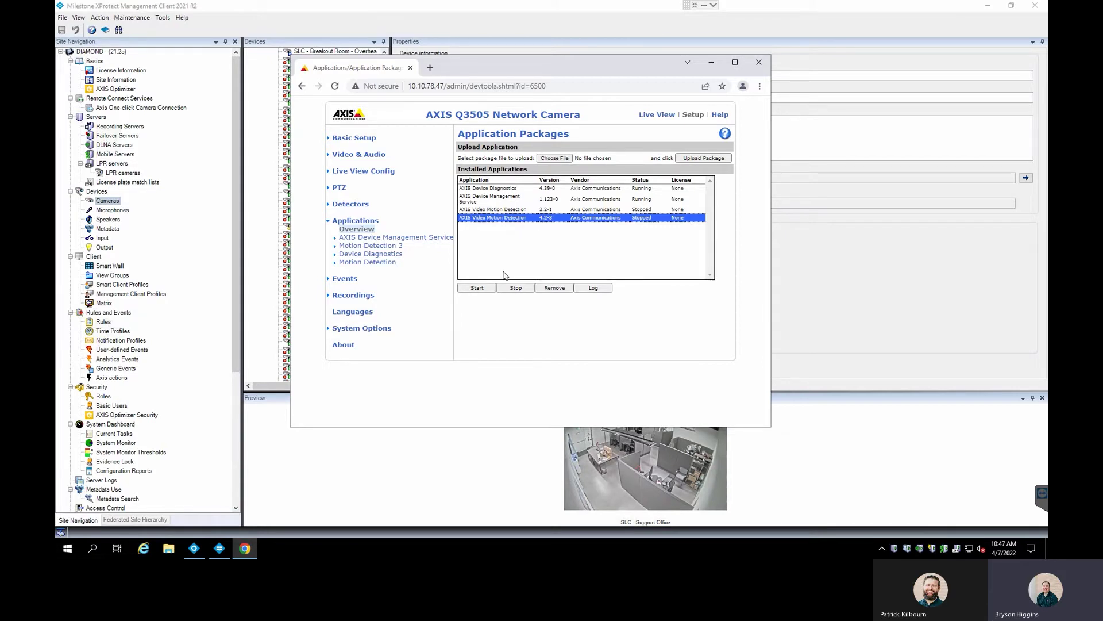
{"action": "left_click", "coordinate": [486, 292]}
{"action": "left_click", "coordinate": [525, 219]}
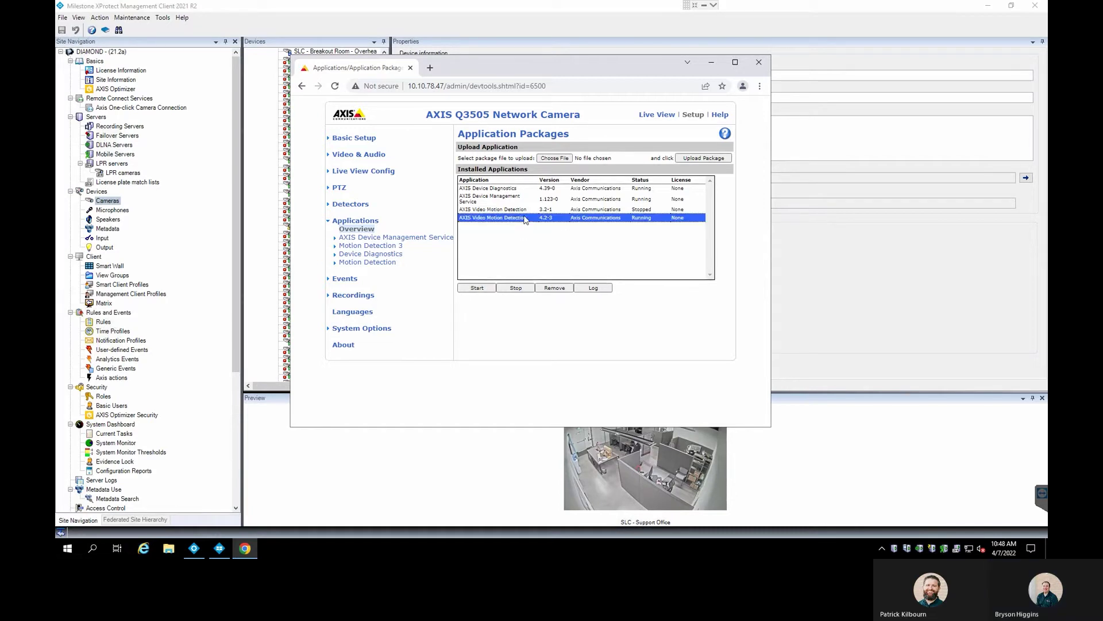
Step: Open the AXIS Video Motion Detection 4 settings and opt out of sharing anonymous usage data with Axis Communications
{"action": "double_click", "coordinate": [492, 223]}
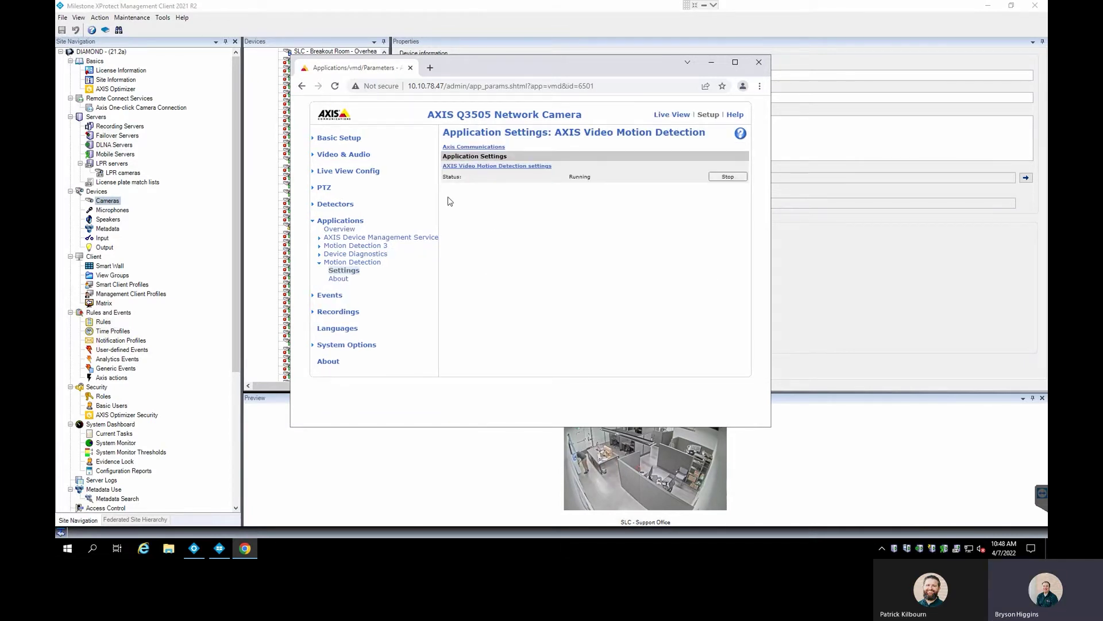
{"action": "left_click", "coordinate": [480, 167]}
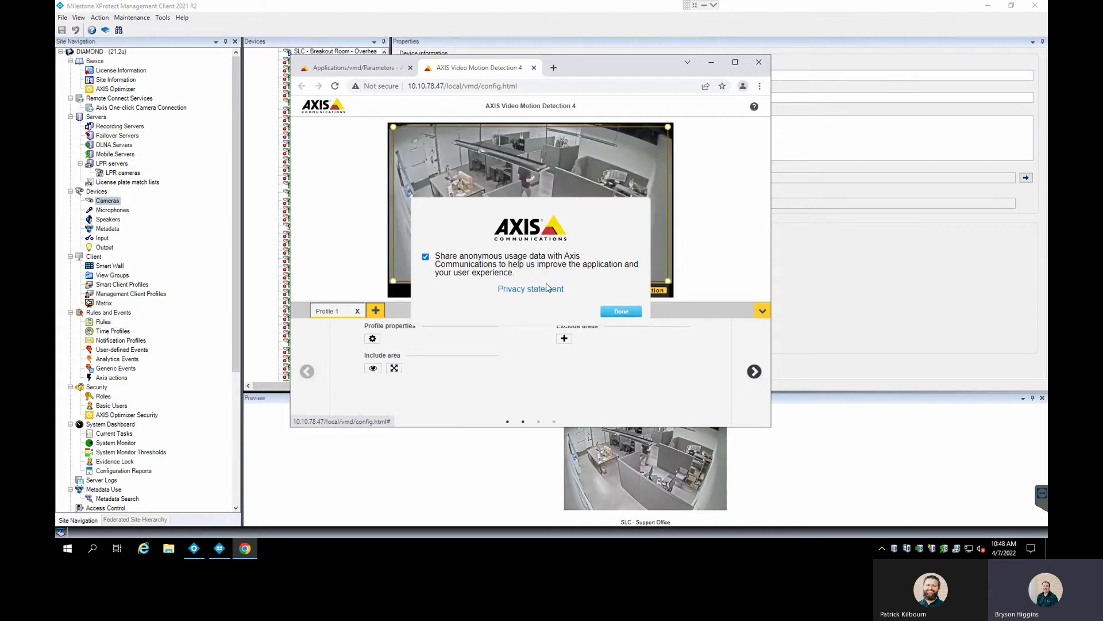
{"action": "left_click", "coordinate": [425, 257]}
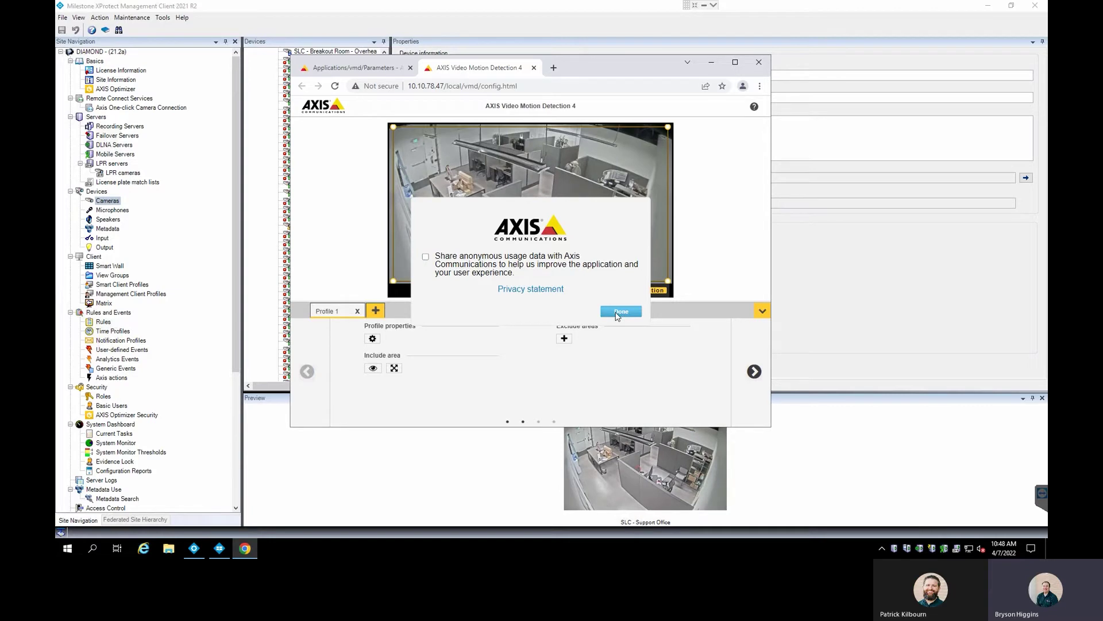
{"action": "left_click", "coordinate": [618, 314]}
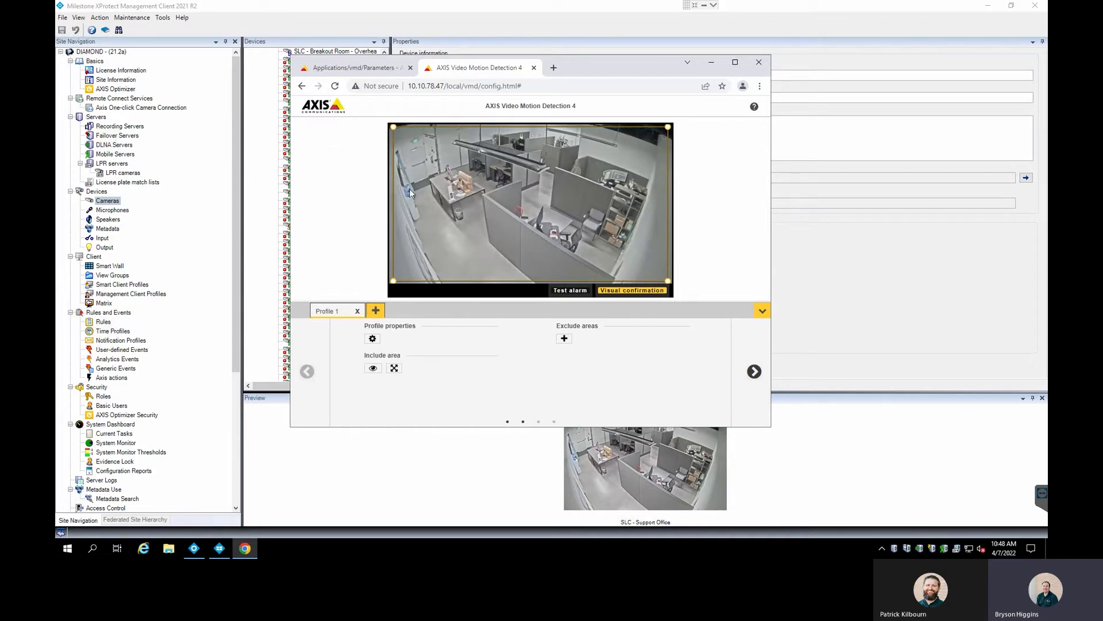
Step: Adjust the include area's upper-left corner and place two exclude areas over the cubicle desks in Profile 1
{"action": "left_click_drag", "start_coordinate": [420, 146], "coordinate": [395, 127]}
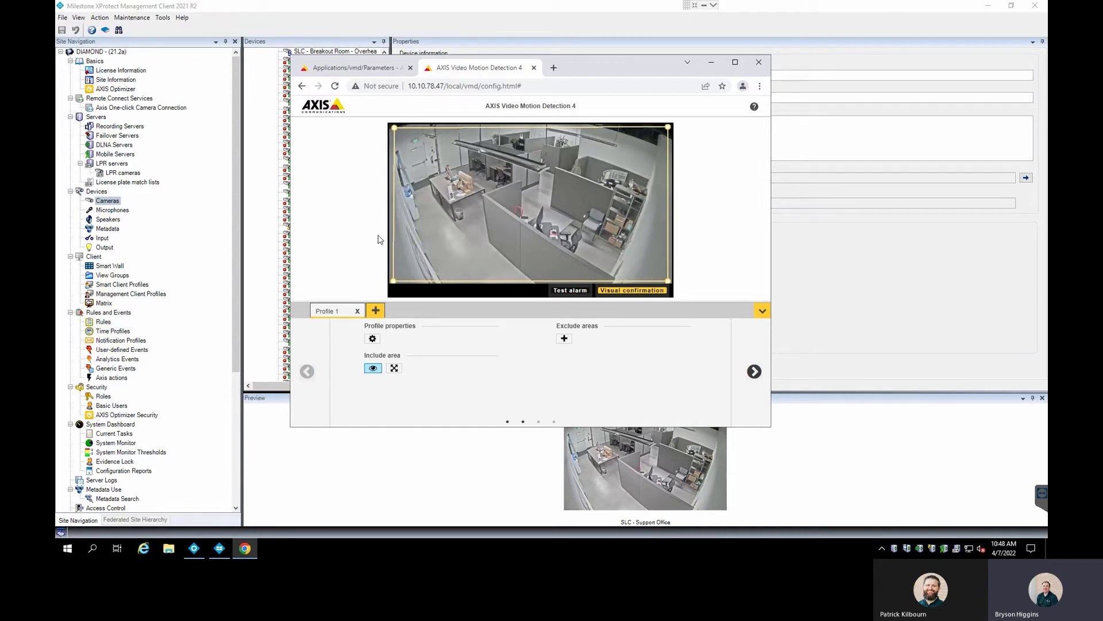
{"action": "left_click", "coordinate": [566, 340]}
{"action": "mouse_move", "coordinate": [529, 209]}
{"action": "left_mouse_down"}
{"action": "mouse_move", "coordinate": [557, 219]}
{"action": "mouse_move", "coordinate": [544, 211]}
{"action": "mouse_move", "coordinate": [617, 205]}
{"action": "mouse_move", "coordinate": [617, 185]}
{"action": "mouse_move", "coordinate": [550, 226]}
{"action": "mouse_move", "coordinate": [612, 186]}
{"action": "mouse_move", "coordinate": [604, 191]}
{"action": "left_mouse_up"}
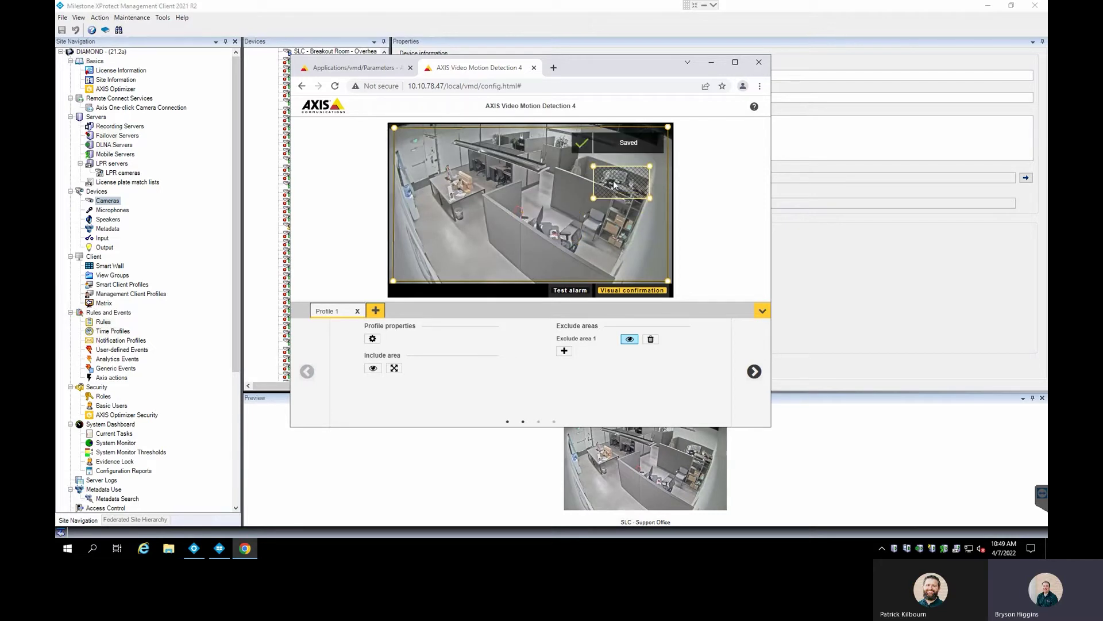
{"action": "left_click", "coordinate": [565, 351]}
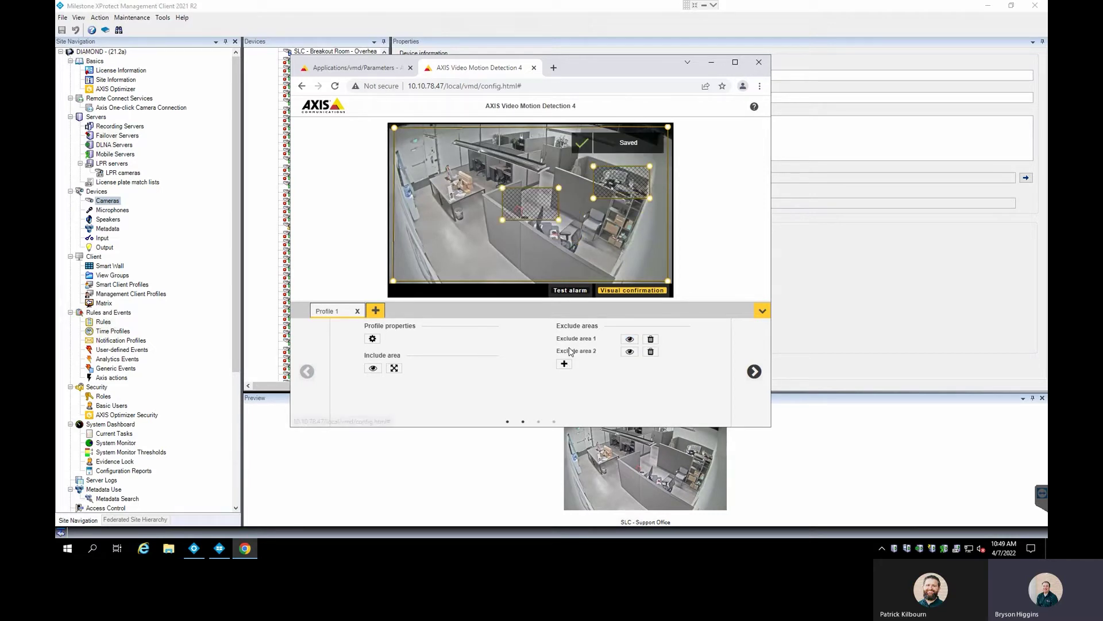
{"action": "left_click_drag", "start_coordinate": [545, 212], "coordinate": [560, 237]}
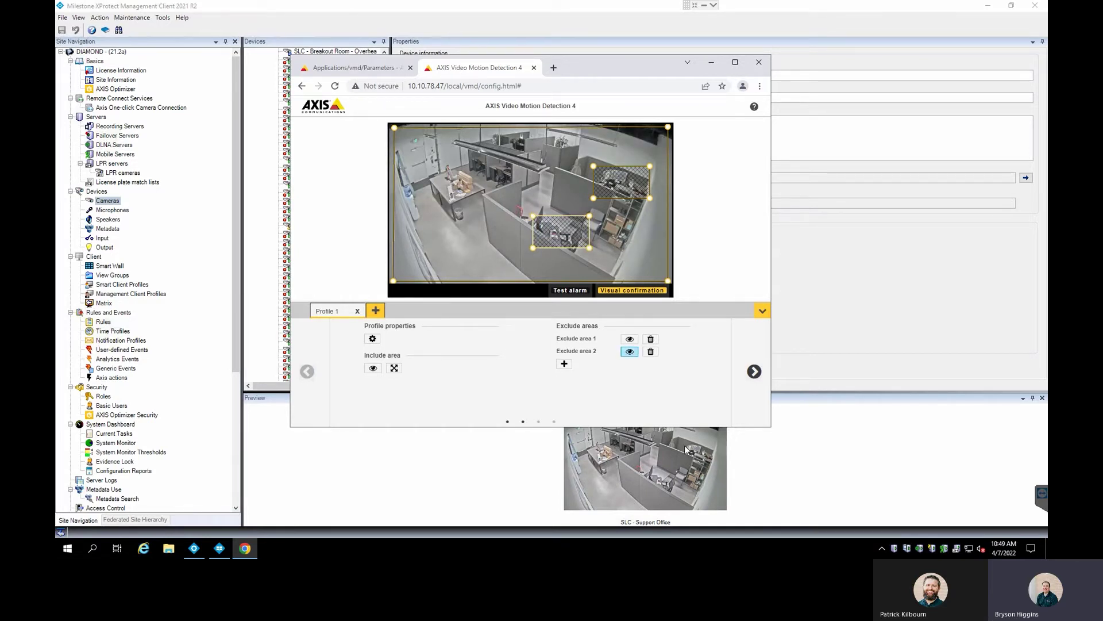
Step: Delete both exclude areas from Profile 1
{"action": "left_click", "coordinate": [651, 351]}
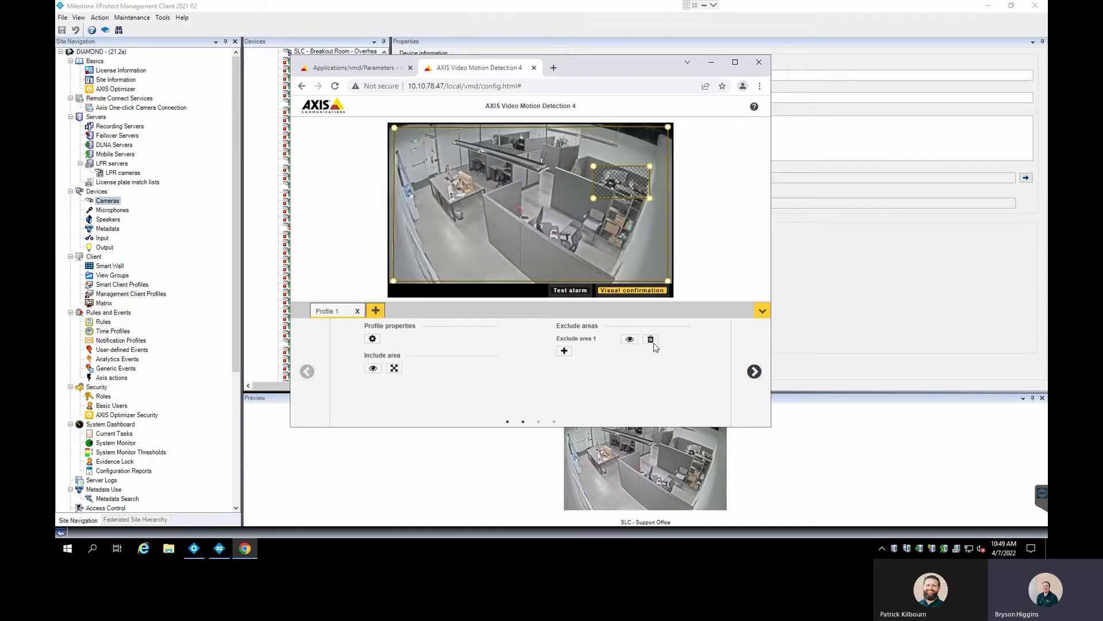
{"action": "left_click", "coordinate": [652, 342]}
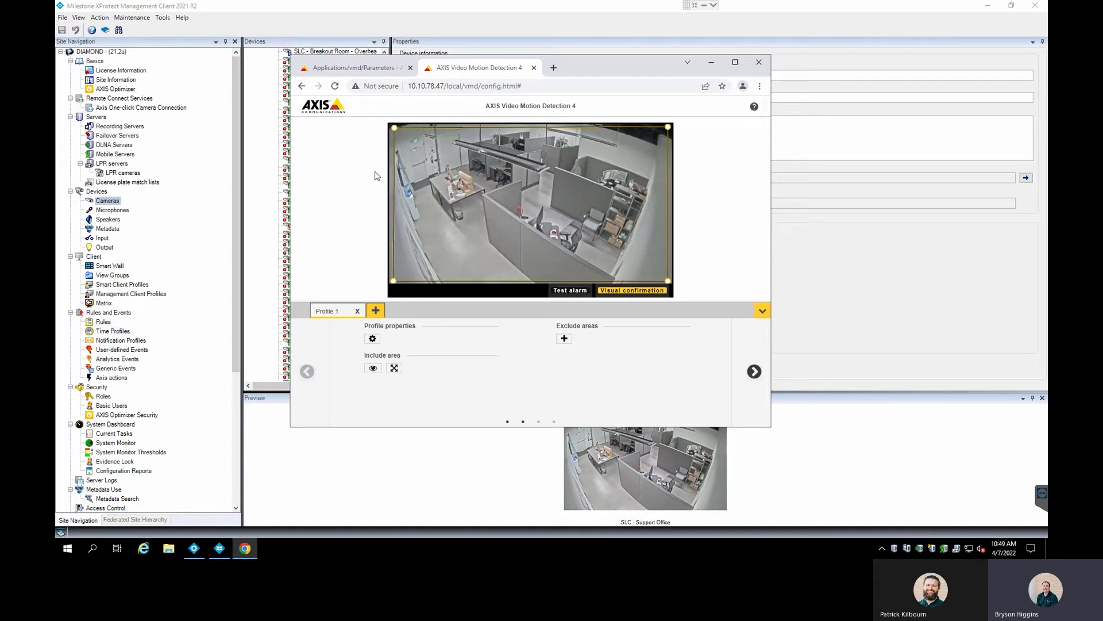
Step: Review Profile 1's properties, its small-object and swaying-object ignore filters, and the connected preset position option
{"action": "left_click", "coordinate": [373, 340]}
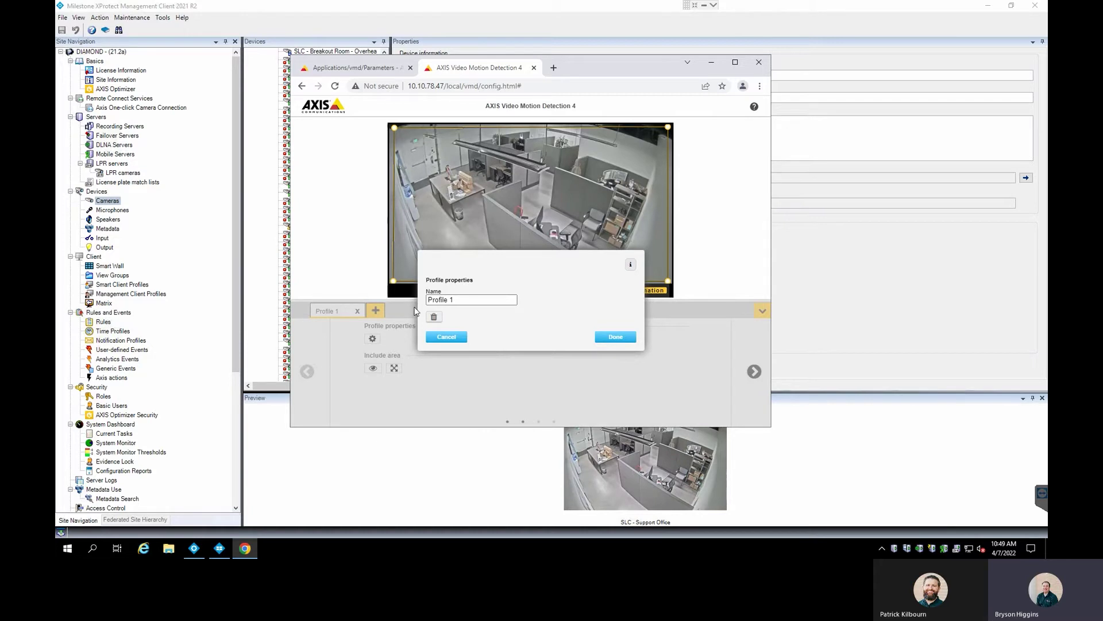
{"action": "left_click", "coordinate": [447, 338]}
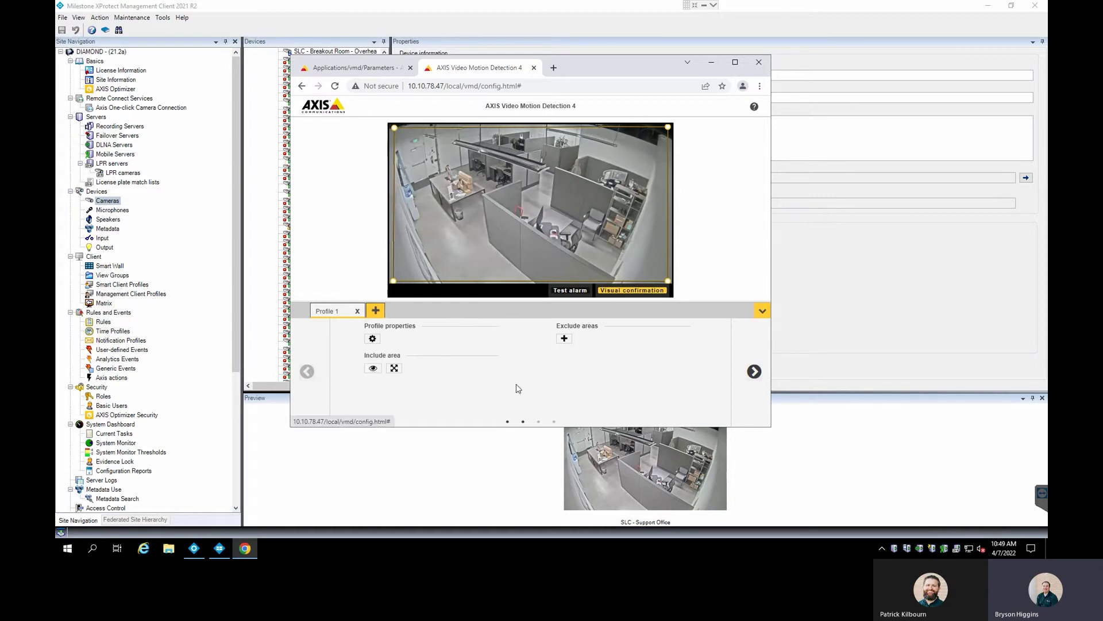
{"action": "left_click", "coordinate": [752, 371]}
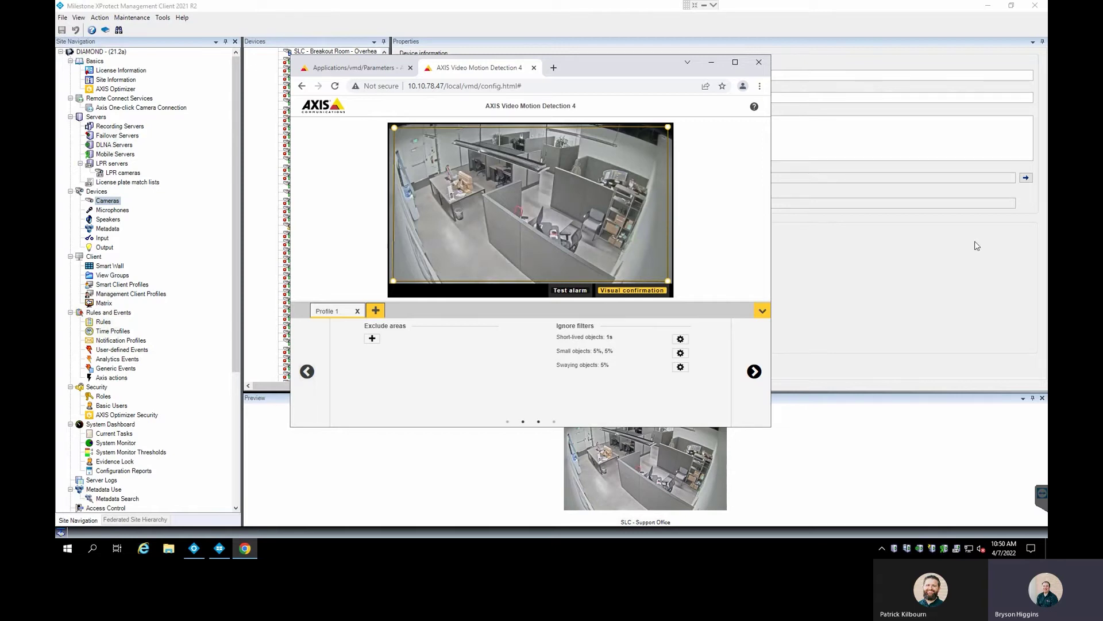
{"action": "left_click", "coordinate": [681, 353]}
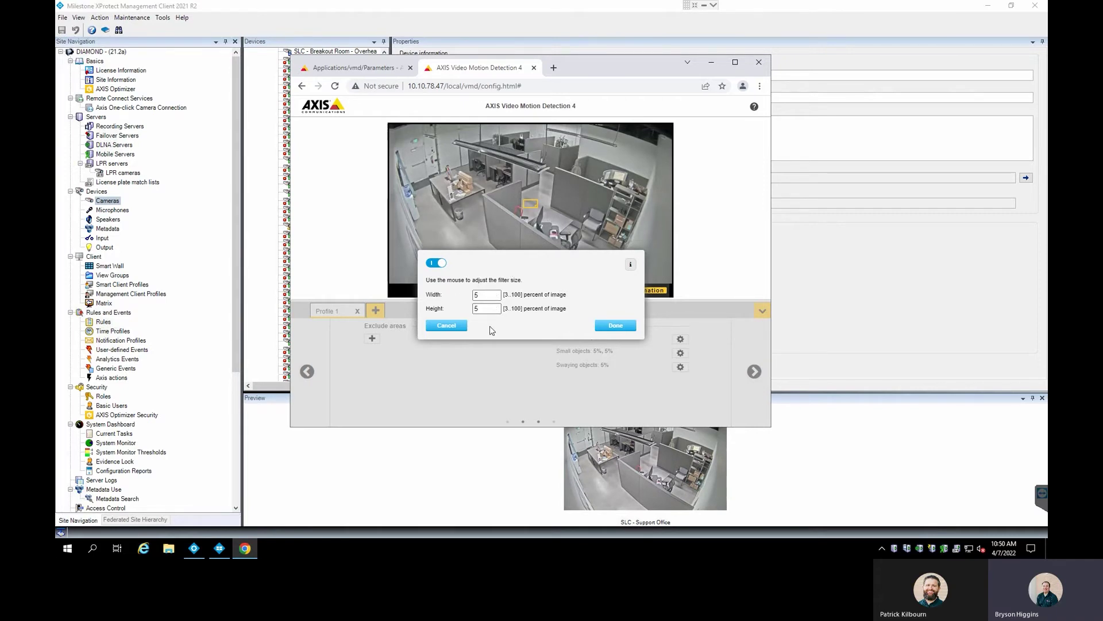
{"action": "left_click", "coordinate": [457, 326]}
{"action": "left_click", "coordinate": [680, 367]}
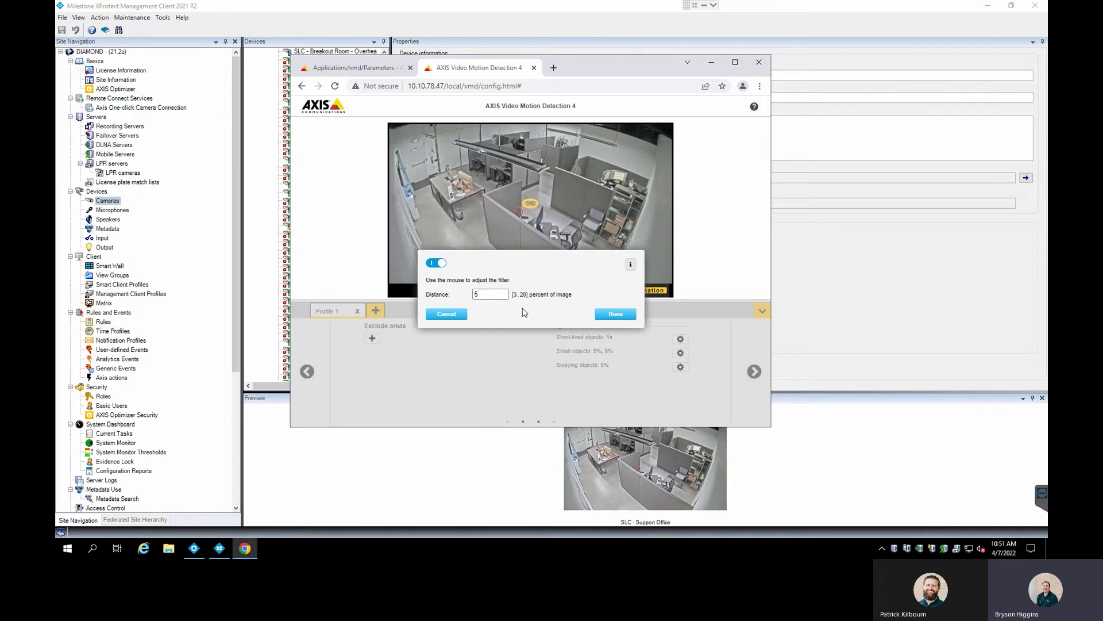
{"action": "left_click", "coordinate": [617, 313]}
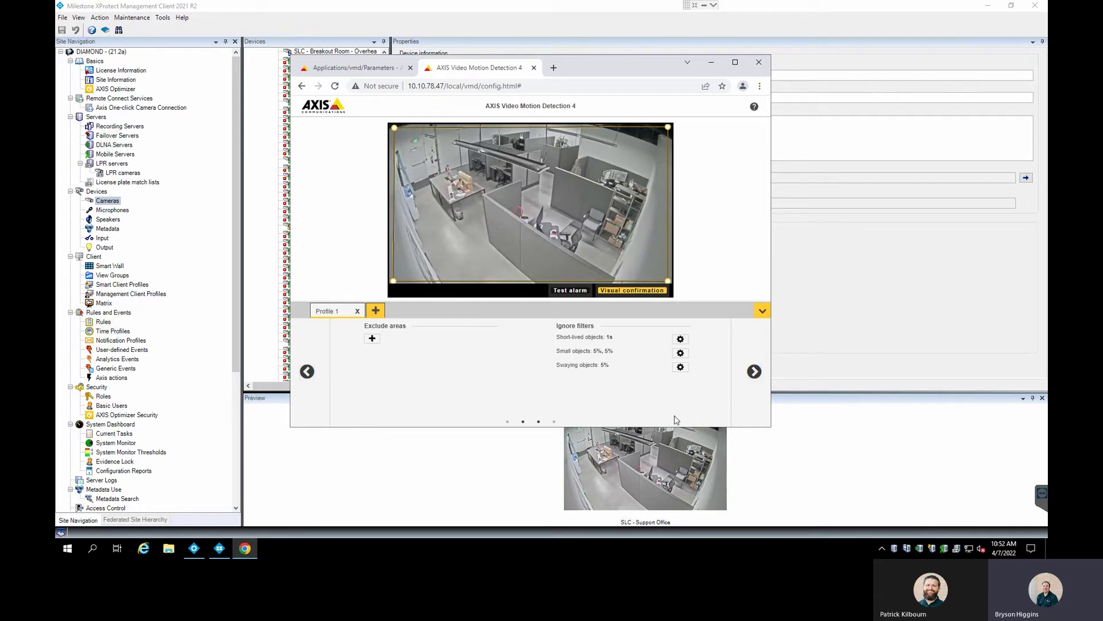
{"action": "left_click", "coordinate": [755, 371]}
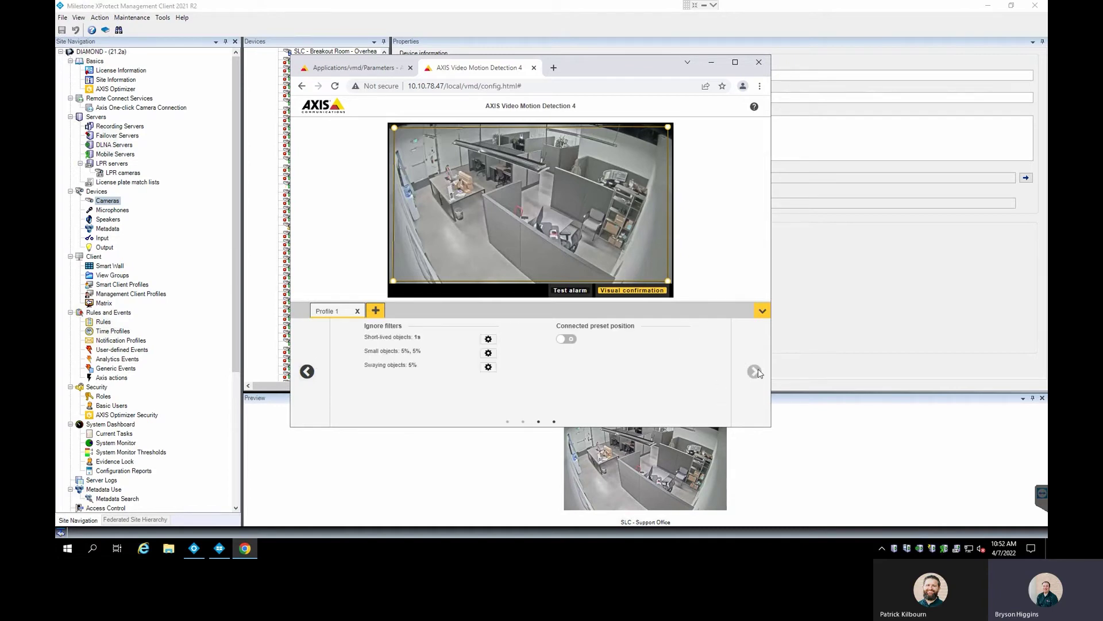
{"action": "left_click", "coordinate": [307, 371]}
{"action": "left_click", "coordinate": [307, 371]}
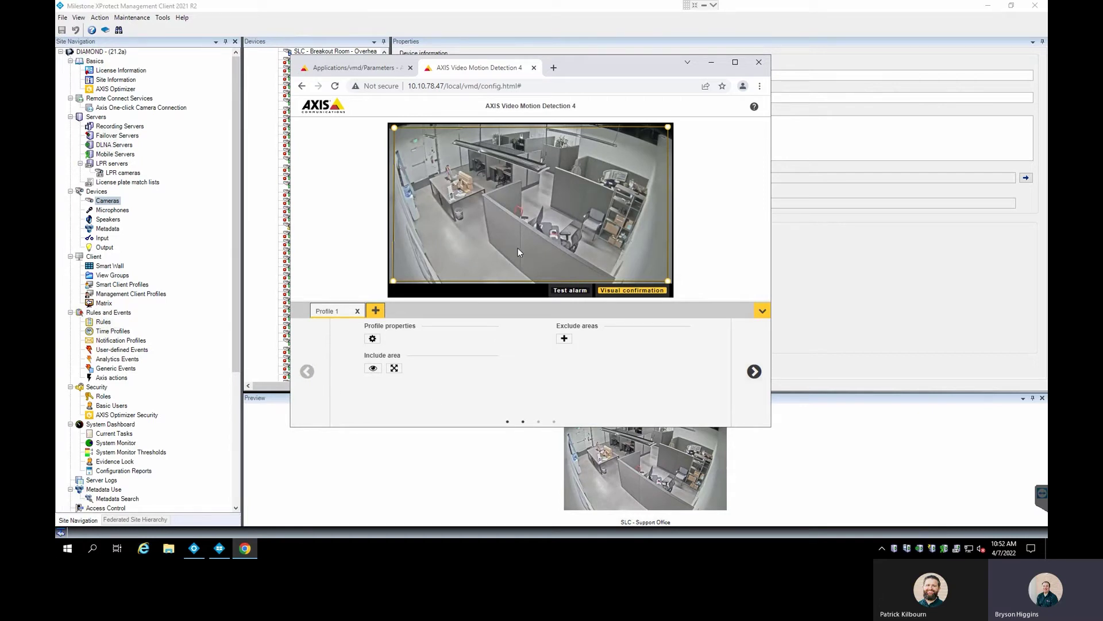
Step: Close the camera's web page and add the Motion Started (HW) event to the SLC - Support Office camera in XProtect Management Client
{"action": "left_click", "coordinate": [758, 63]}
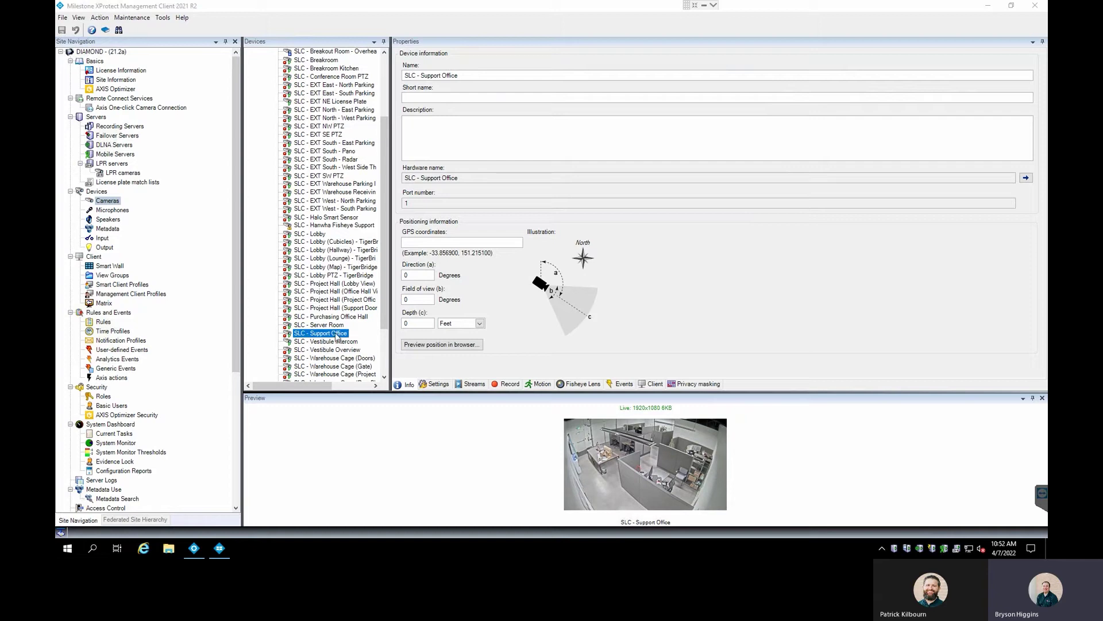
{"action": "left_click", "coordinate": [622, 385]}
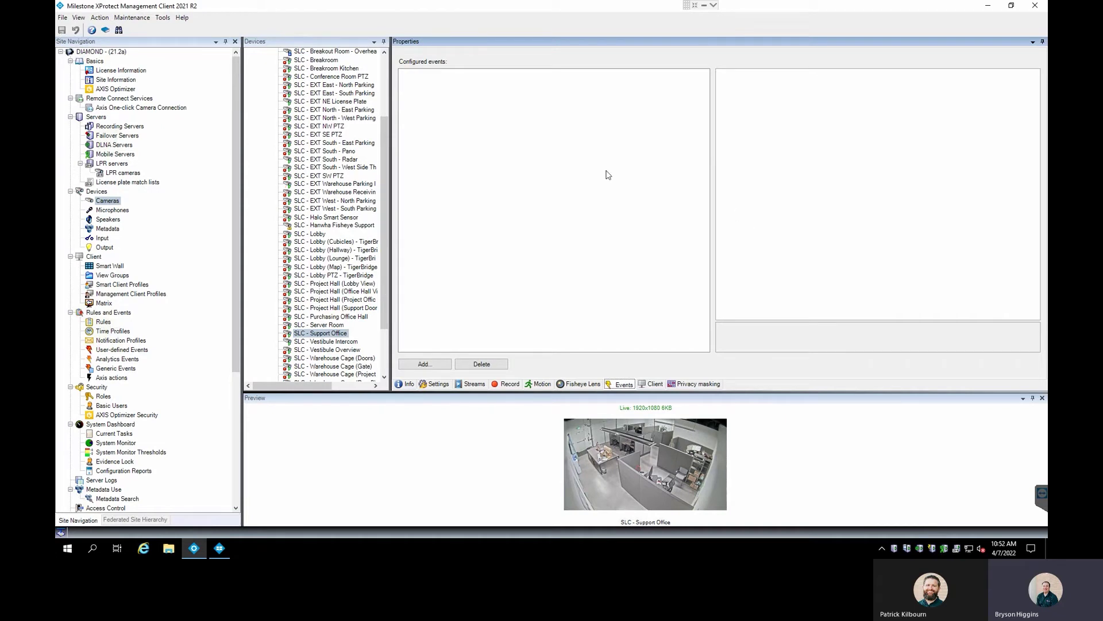
{"action": "left_click", "coordinate": [438, 366]}
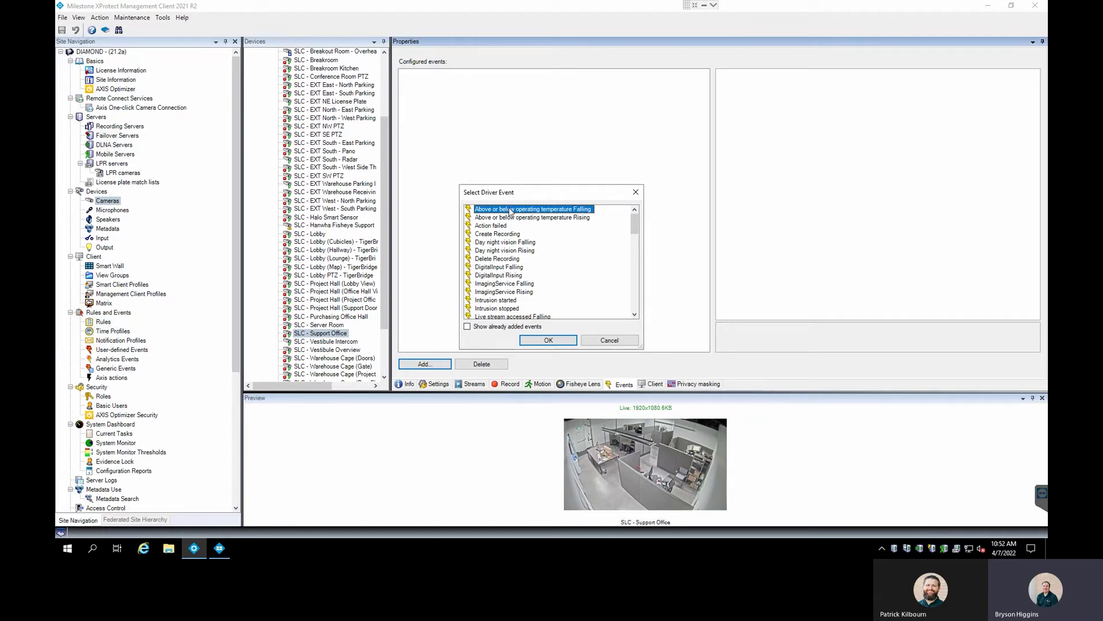
{"action": "left_click_drag", "start_coordinate": [632, 228], "coordinate": [632, 242]}
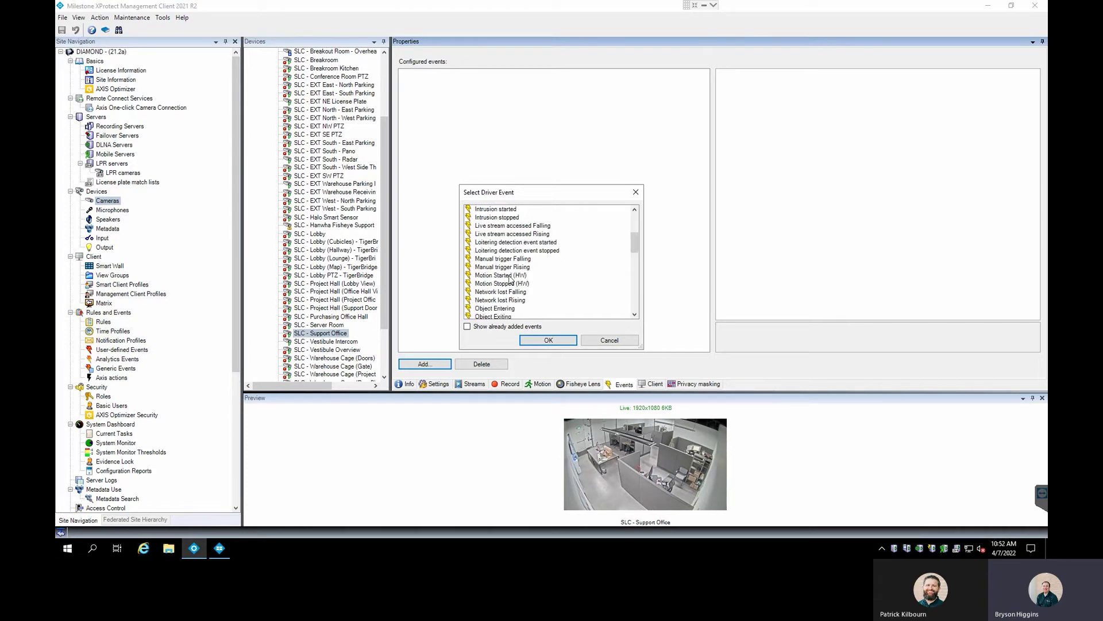
{"action": "left_click", "coordinate": [511, 278]}
{"action": "left_click", "coordinate": [549, 340]}
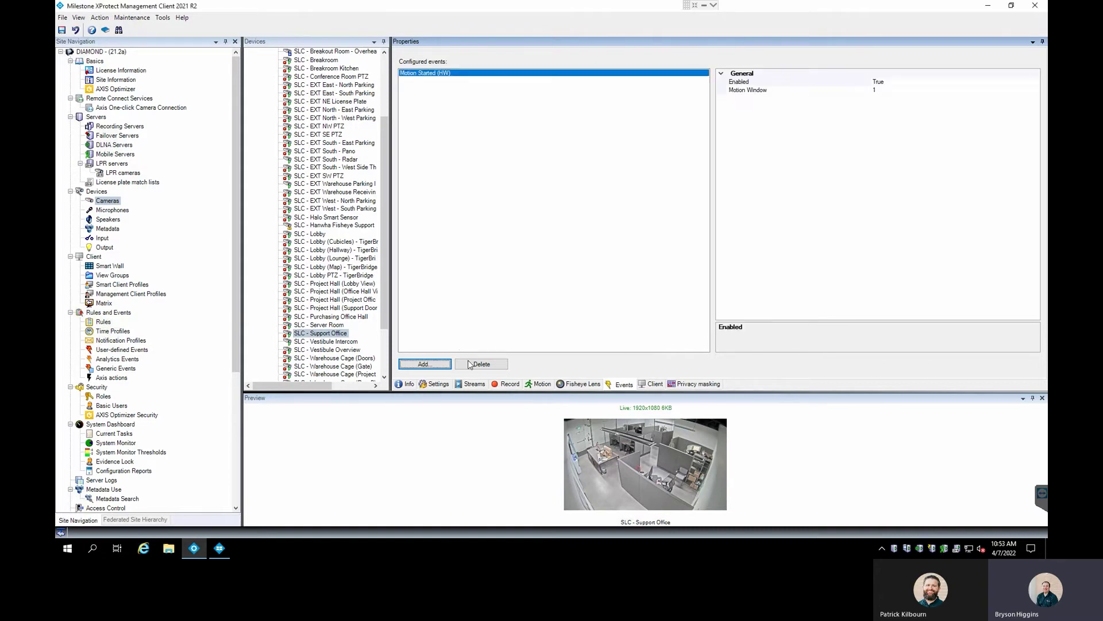
Step: Add the Motion Stopped (HW) driver event to the SLC - Support Office camera
{"action": "left_click", "coordinate": [435, 366]}
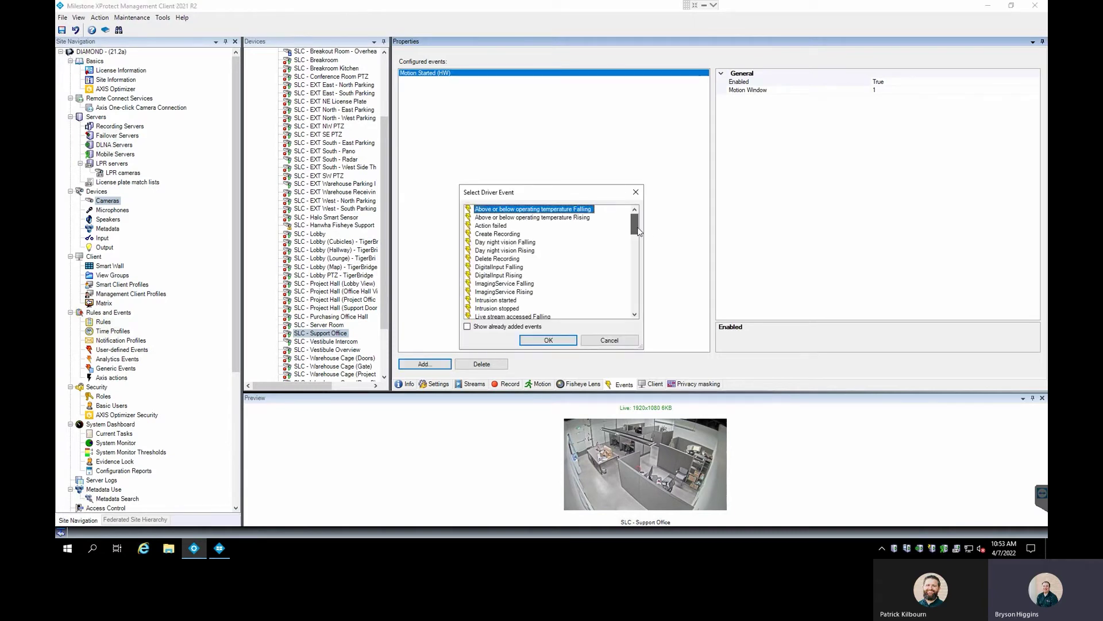
{"action": "scroll", "coordinate": [515, 258], "scroll_direction": "down", "scroll_amount": 6}
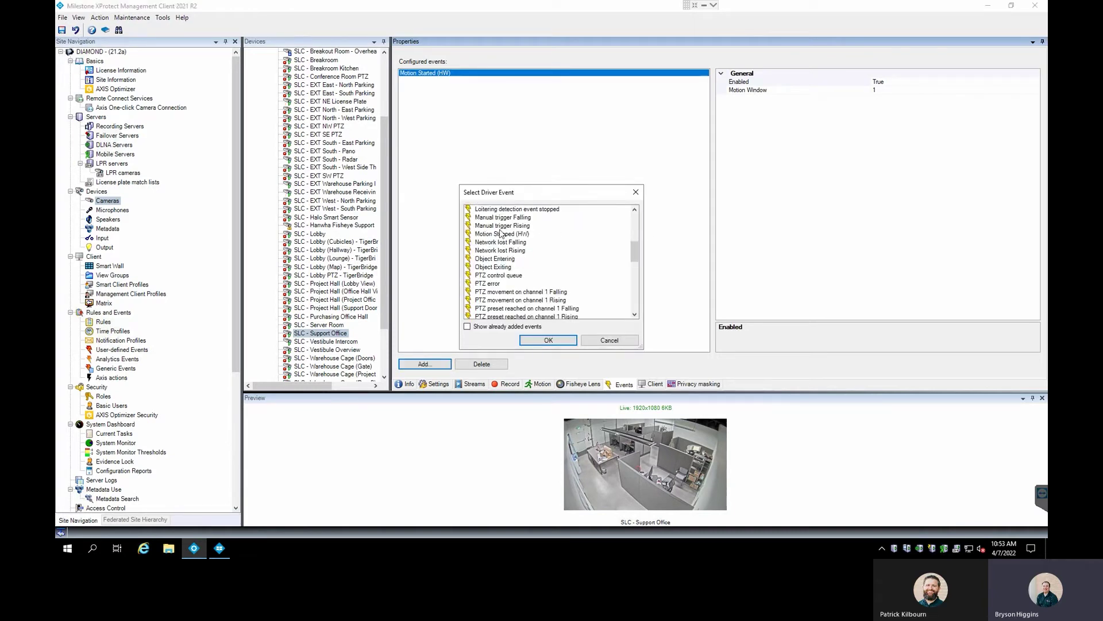
{"action": "left_click", "coordinate": [502, 234]}
{"action": "left_click", "coordinate": [549, 340]}
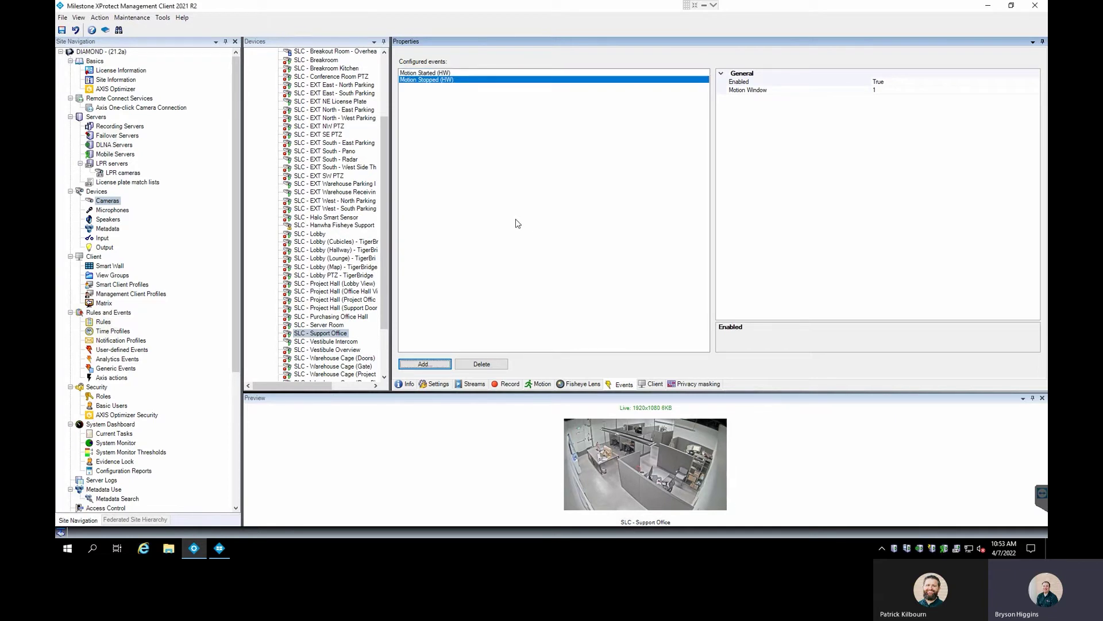
Step: Examine the settings of both configured motion events, including the Motion Window choices for Motion Stopped (HW)
{"action": "left_click", "coordinate": [428, 74]}
{"action": "left_click", "coordinate": [429, 80]}
{"action": "left_click", "coordinate": [842, 90]}
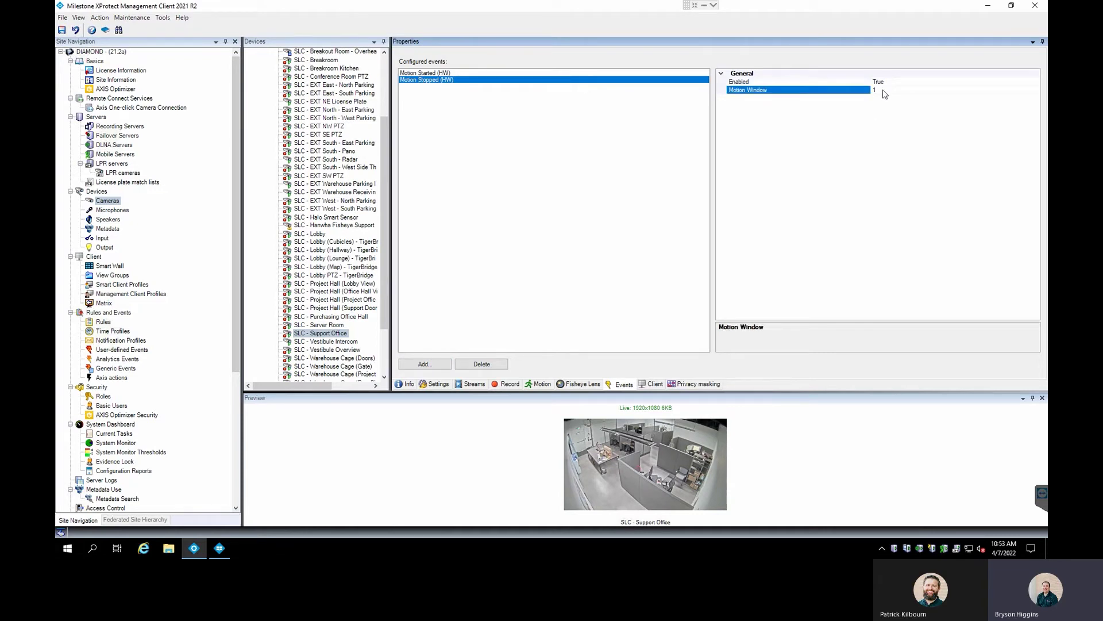
{"action": "left_click", "coordinate": [1036, 91]}
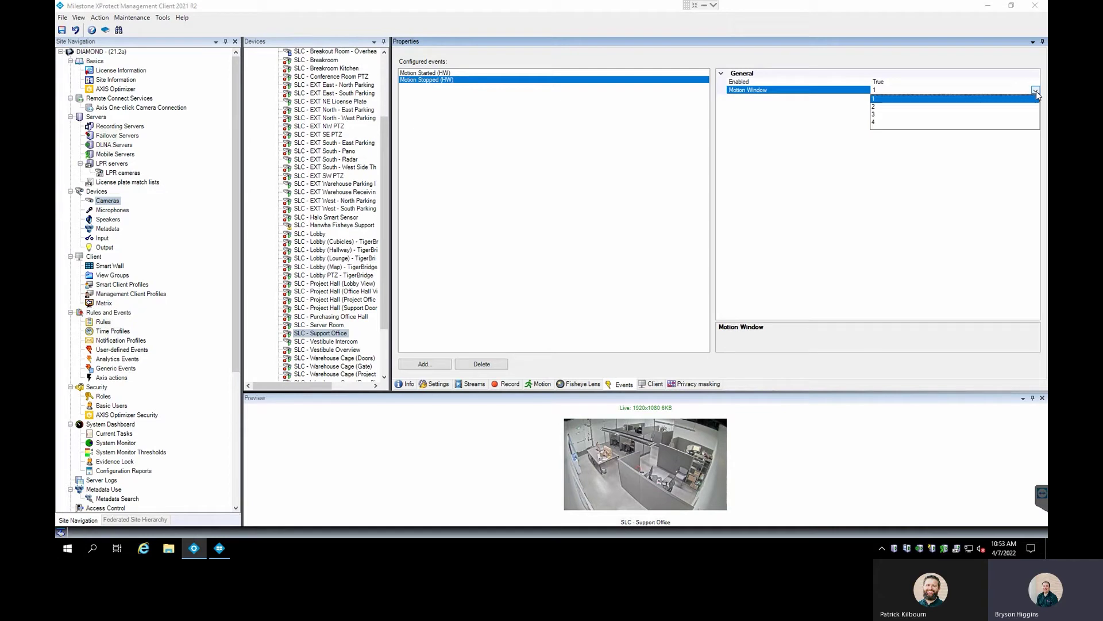
{"action": "left_click", "coordinate": [875, 175]}
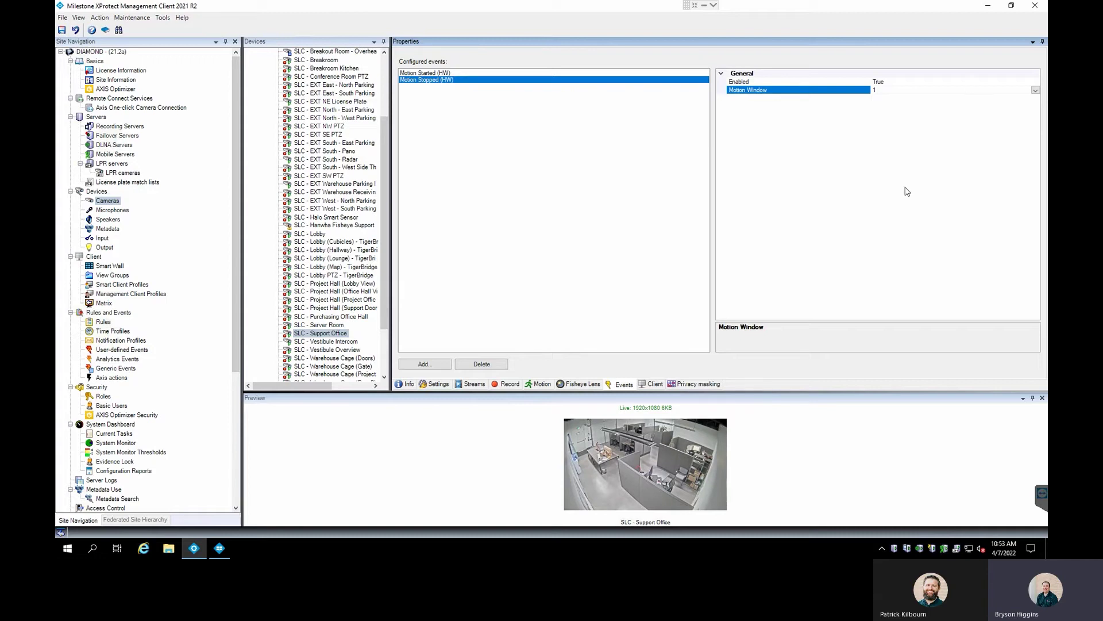
{"action": "left_click", "coordinate": [439, 74]}
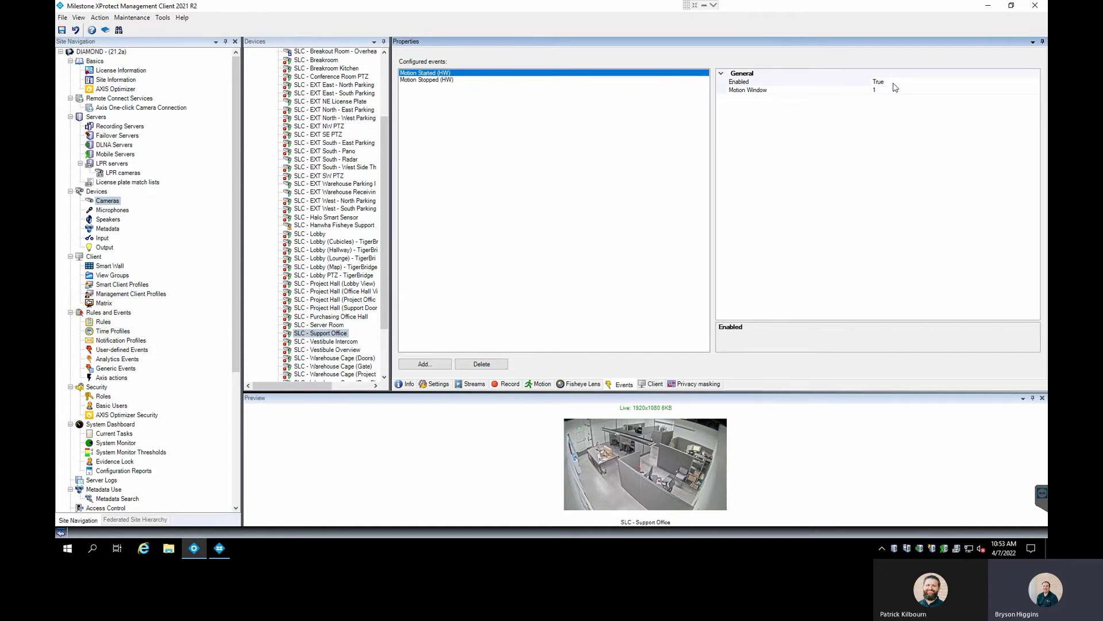
Step: Examine the Motion Stopped (HW) event and the After Hours, Day Time Profile - SLC Office and Loitering Hours time profiles
{"action": "left_click", "coordinate": [423, 81]}
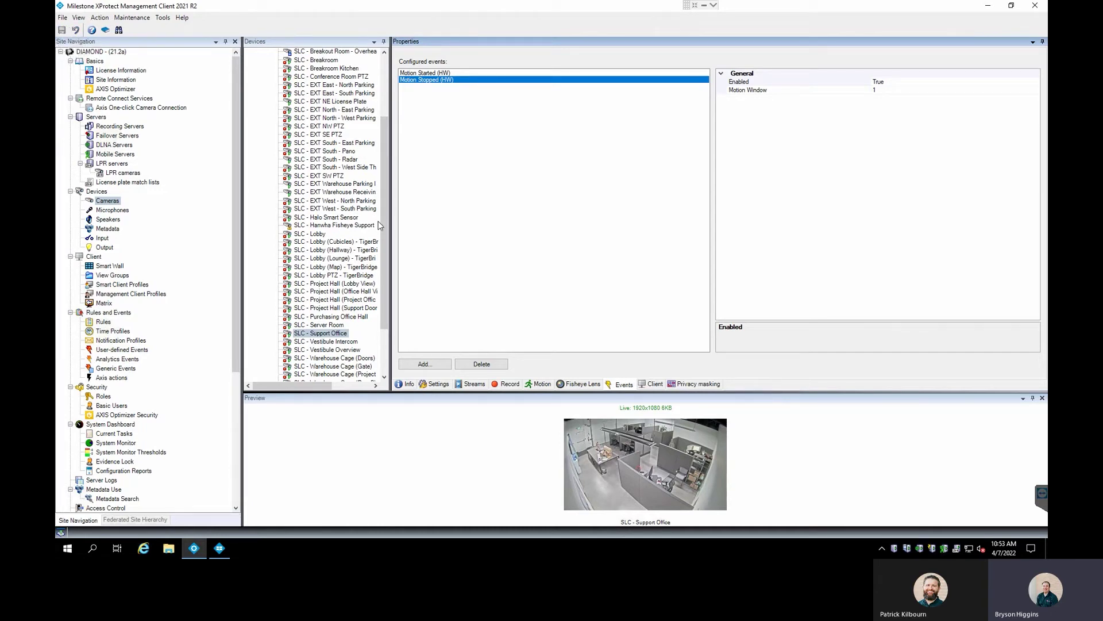
{"action": "left_click_drag", "start_coordinate": [384, 206], "coordinate": [382, 260]}
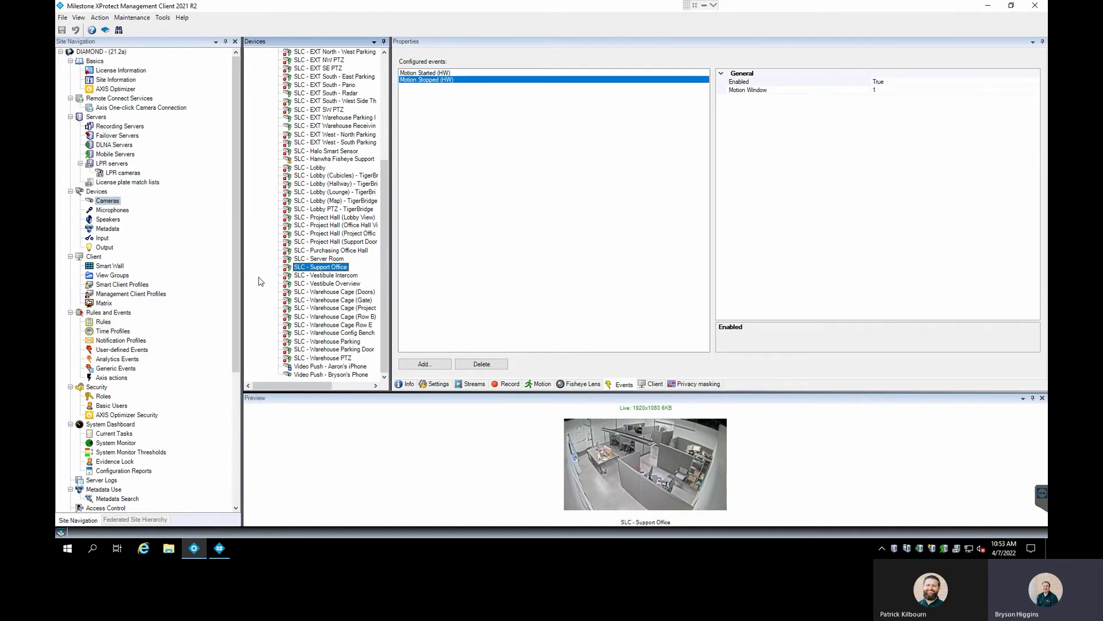
{"action": "left_click", "coordinate": [107, 332]}
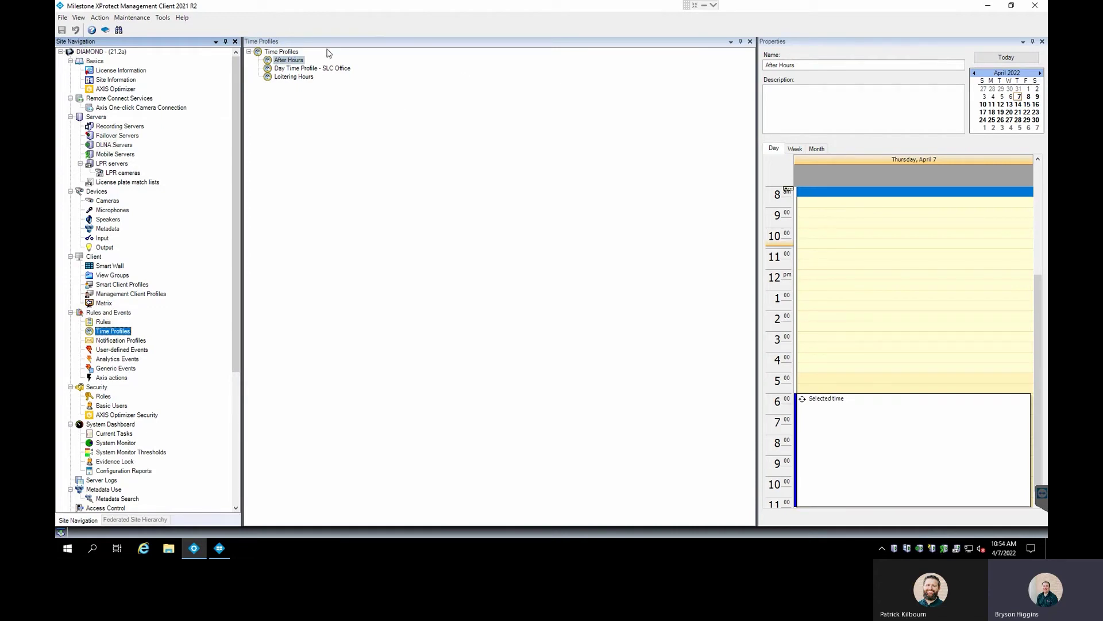
{"action": "left_click", "coordinate": [298, 69]}
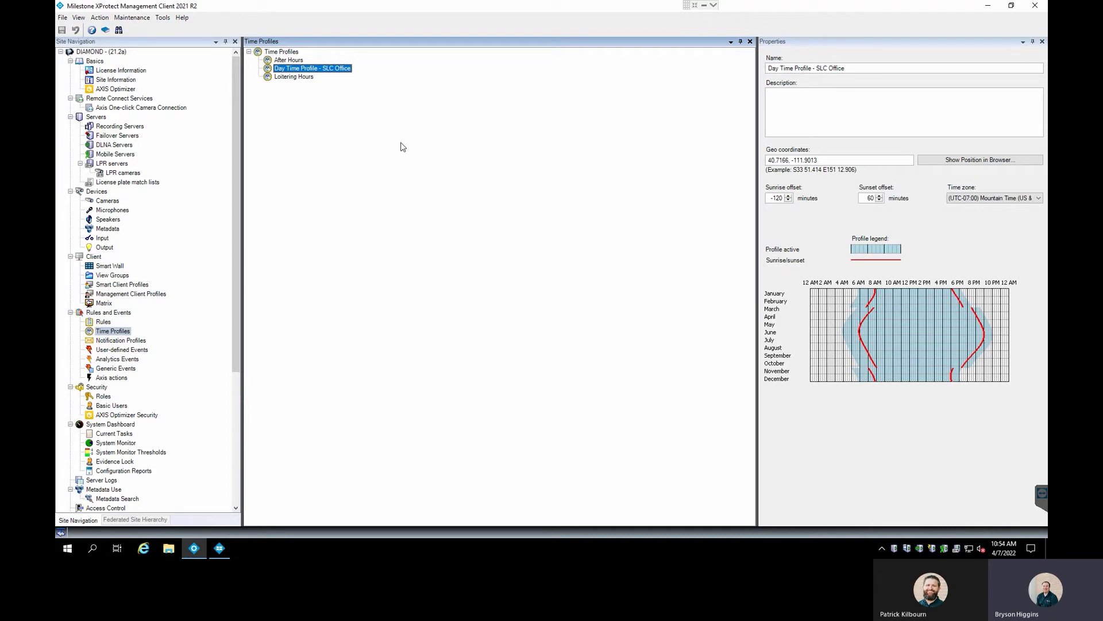
{"action": "left_click", "coordinate": [285, 79]}
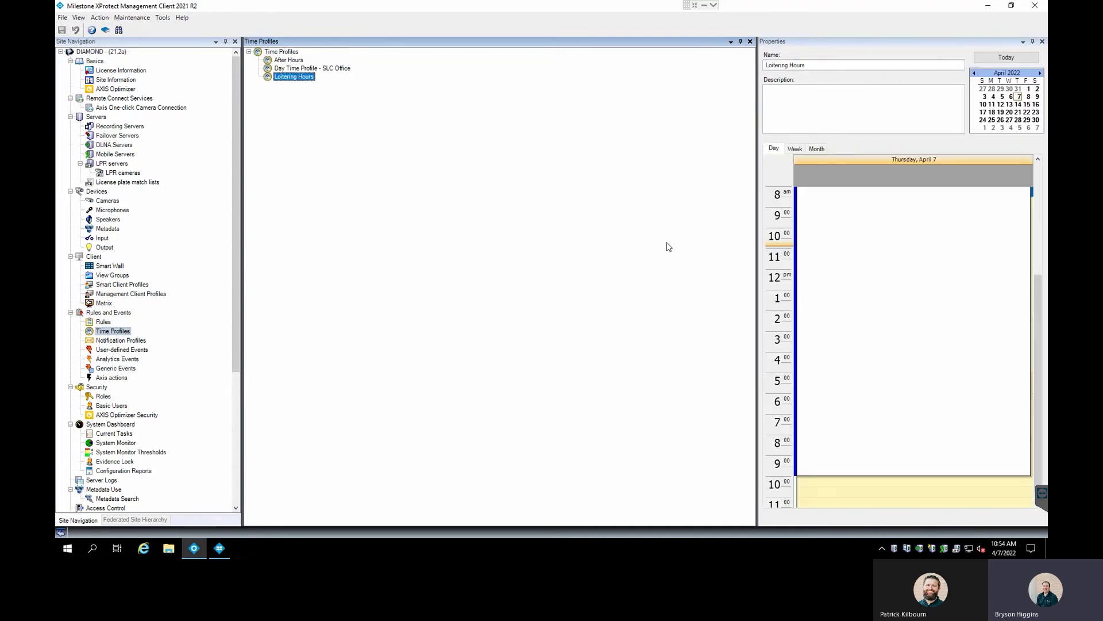
{"action": "left_click", "coordinate": [287, 61]}
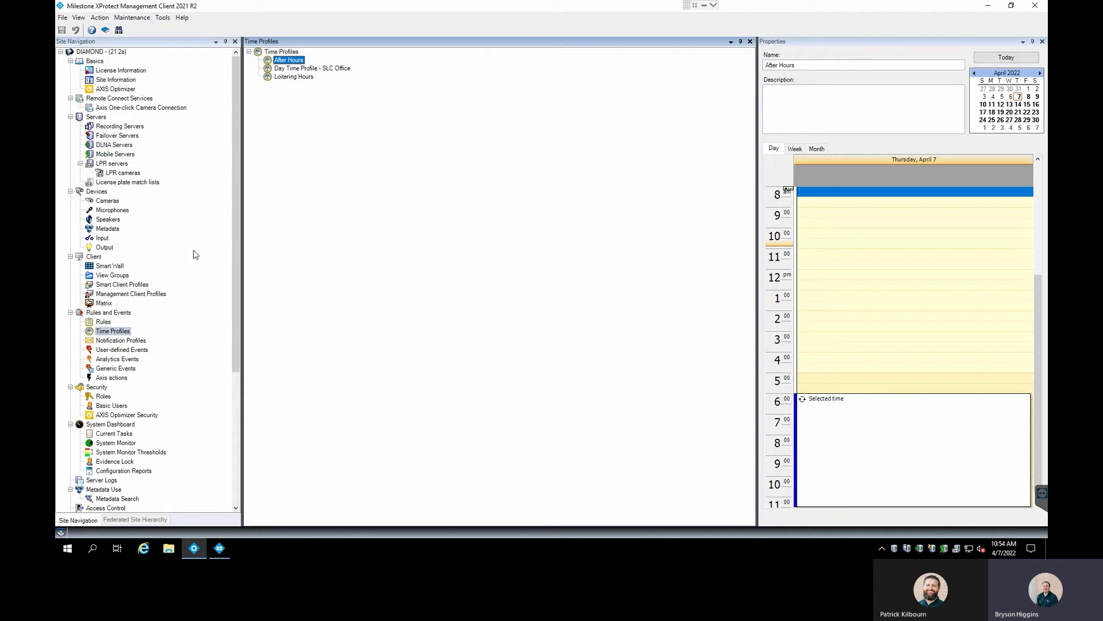
Step: Create a new alarm definition named "Alarm on Camera Side Motion SLC - Support Office"
{"action": "left_click_drag", "start_coordinate": [237, 262], "coordinate": [246, 426]}
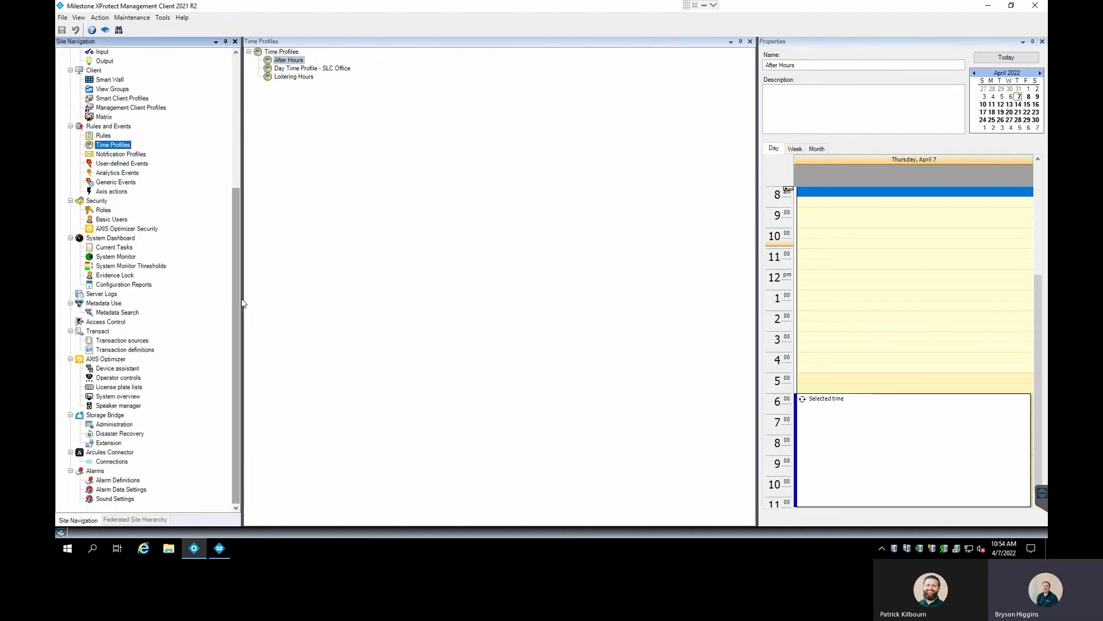
{"action": "left_click", "coordinate": [127, 482]}
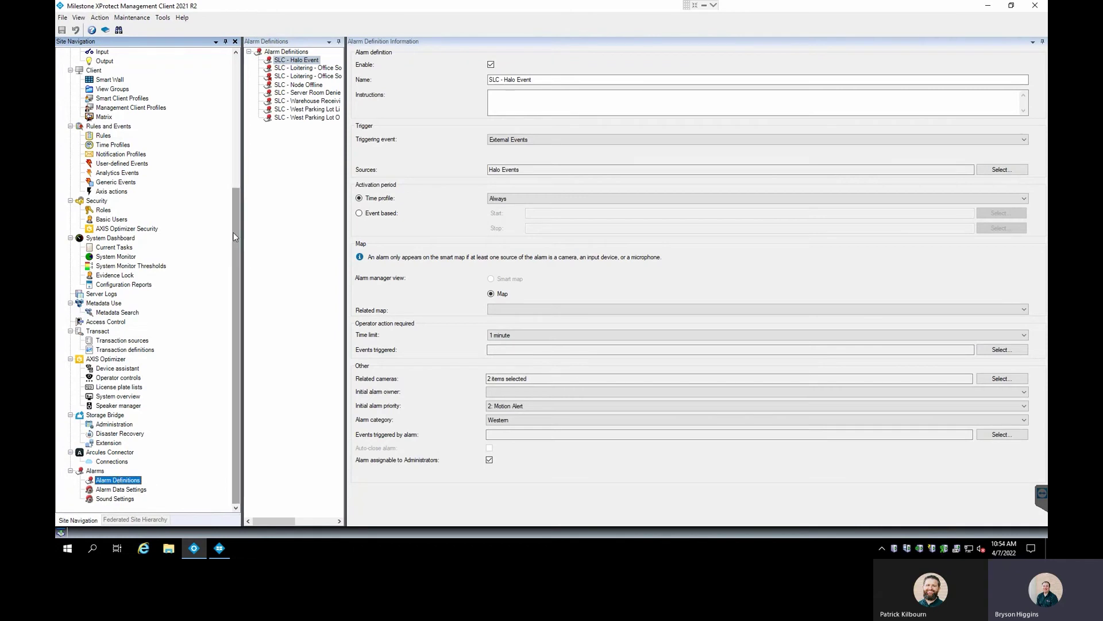
{"action": "right_click", "coordinate": [282, 53]}
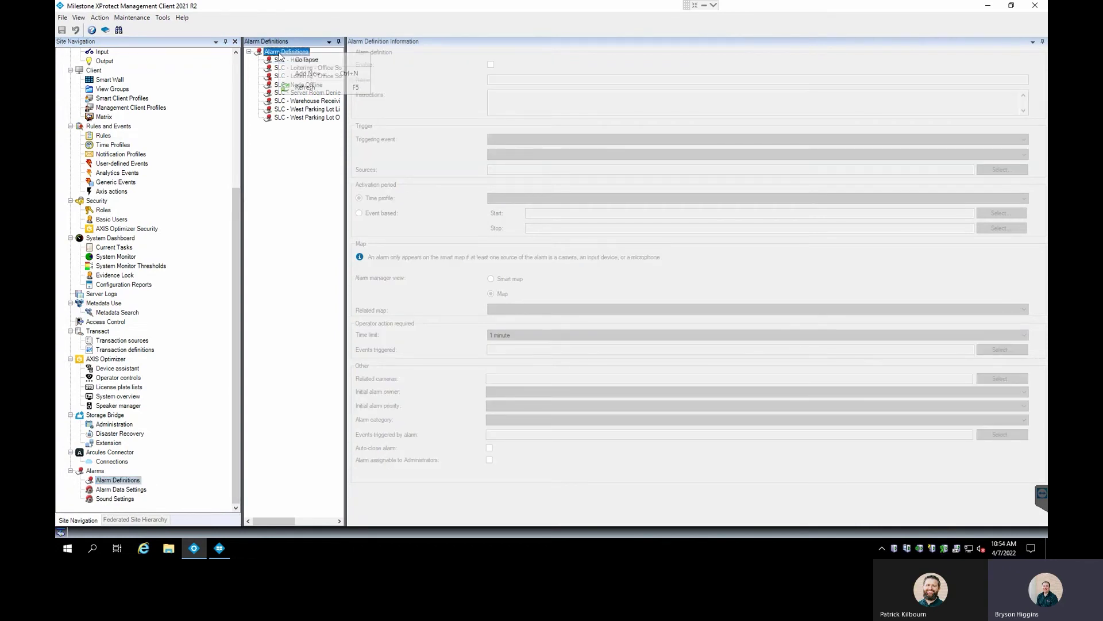
{"action": "left_click", "coordinate": [306, 73]}
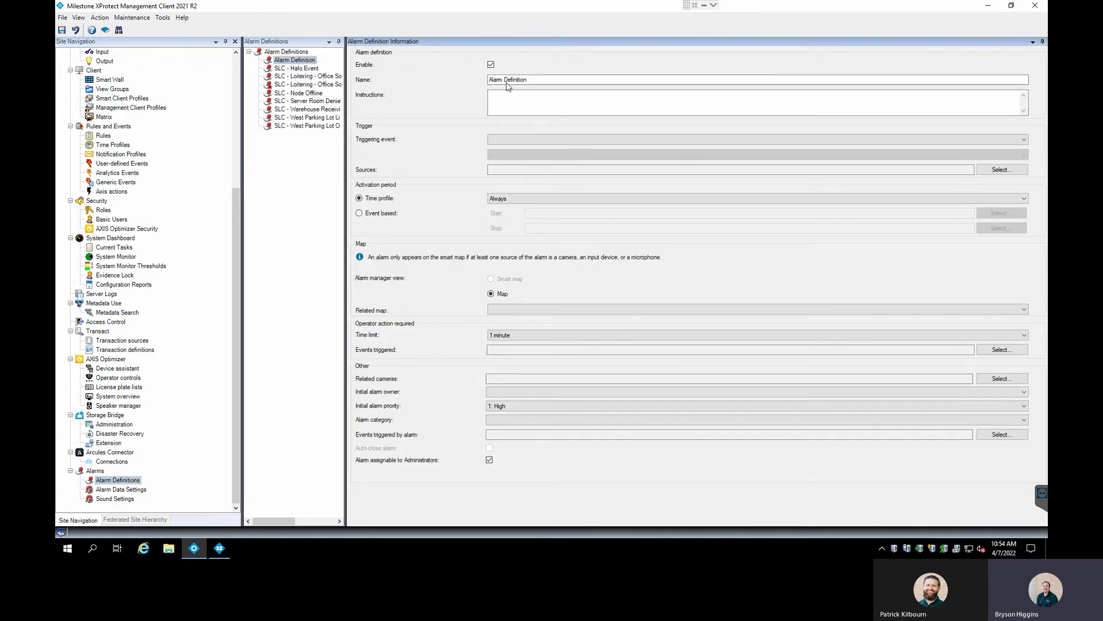
{"action": "left_click_drag", "start_coordinate": [562, 80], "coordinate": [471, 82]}
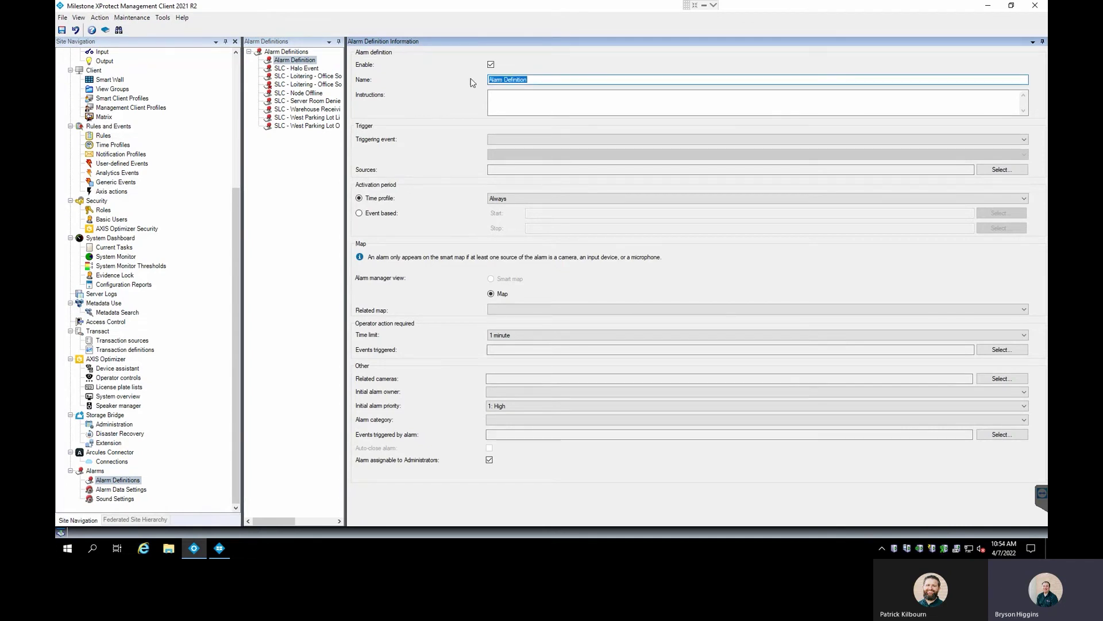
{"action": "type", "text": "Alarm on Camera Side Motion SLC - support Office"}
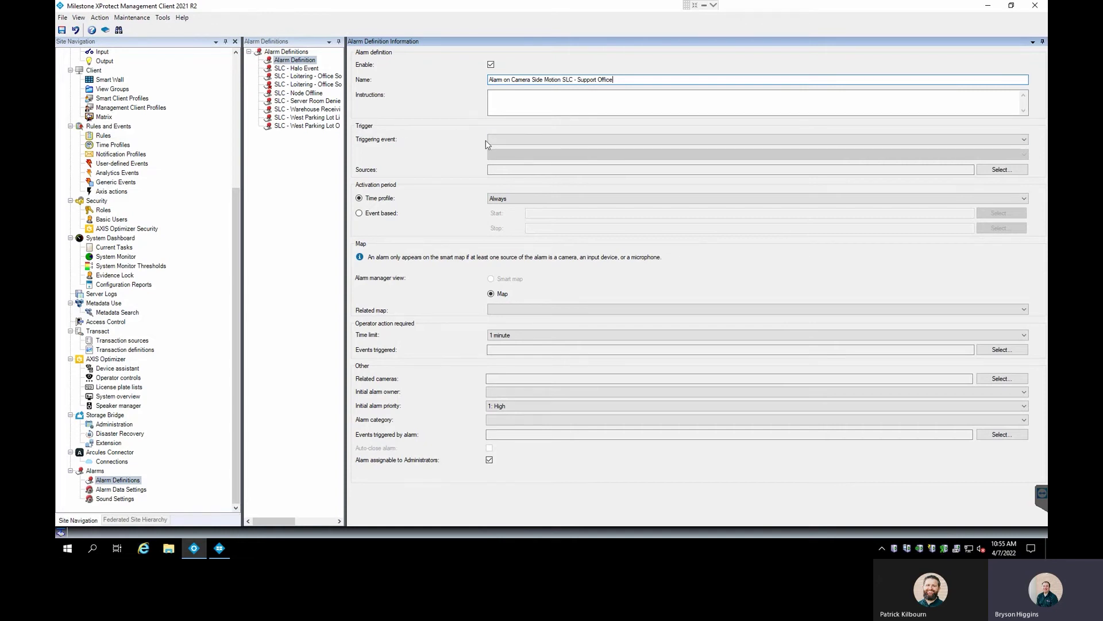
Step: Set the alarm's triggering event to the Motion Started Driver event under Device Events
{"action": "left_click", "coordinate": [520, 140]}
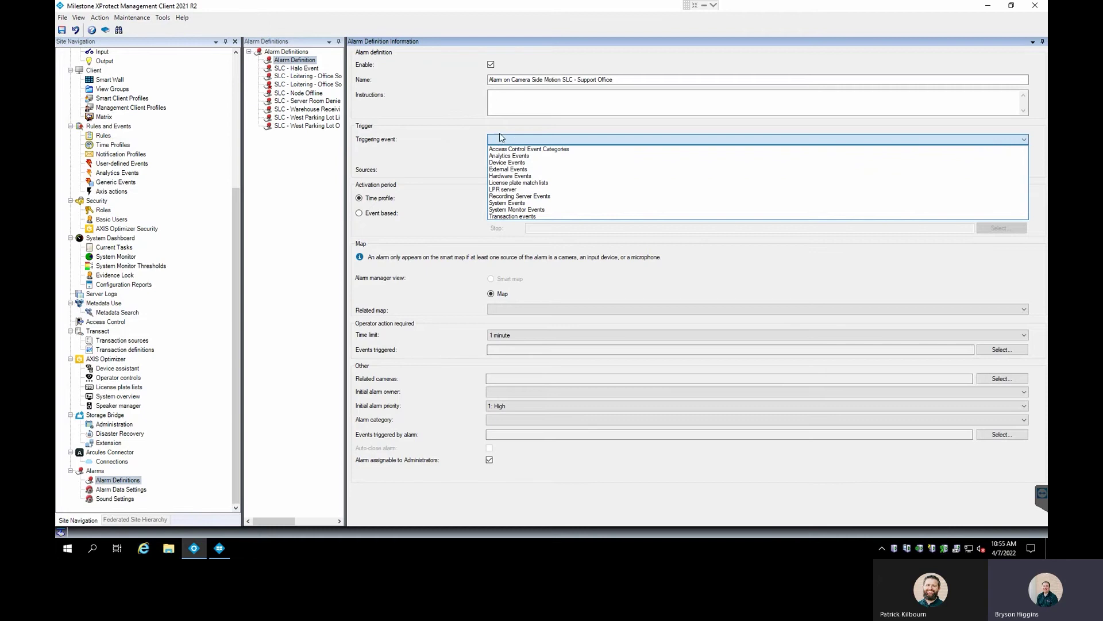
{"action": "left_click", "coordinate": [508, 163]}
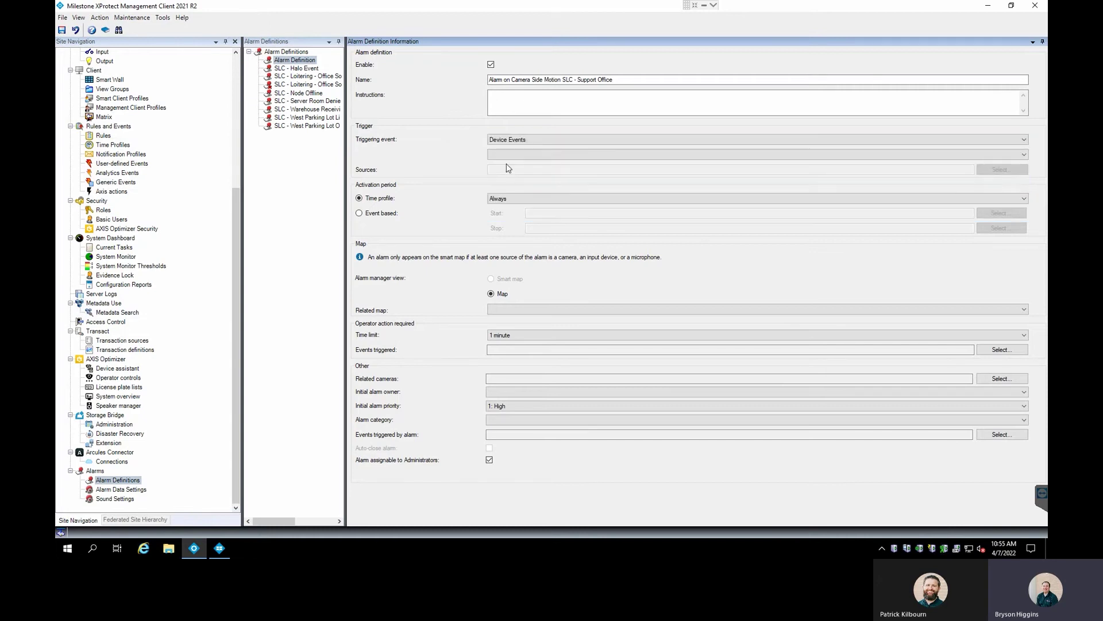
{"action": "left_click", "coordinate": [571, 155]}
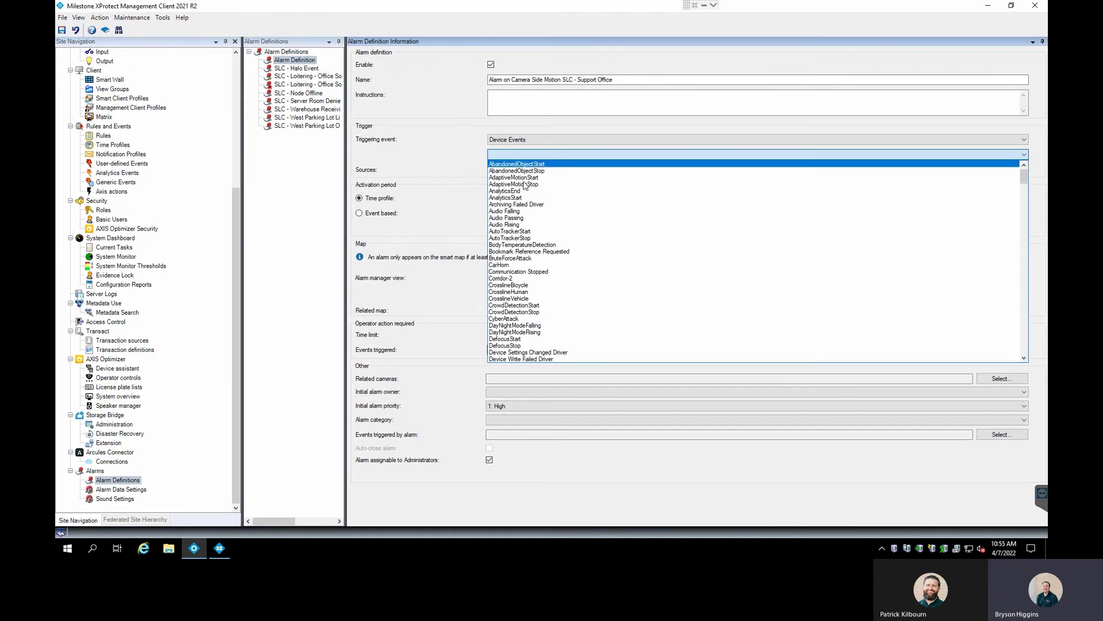
{"action": "scroll", "coordinate": [516, 260], "scroll_direction": "down", "scroll_amount": 2}
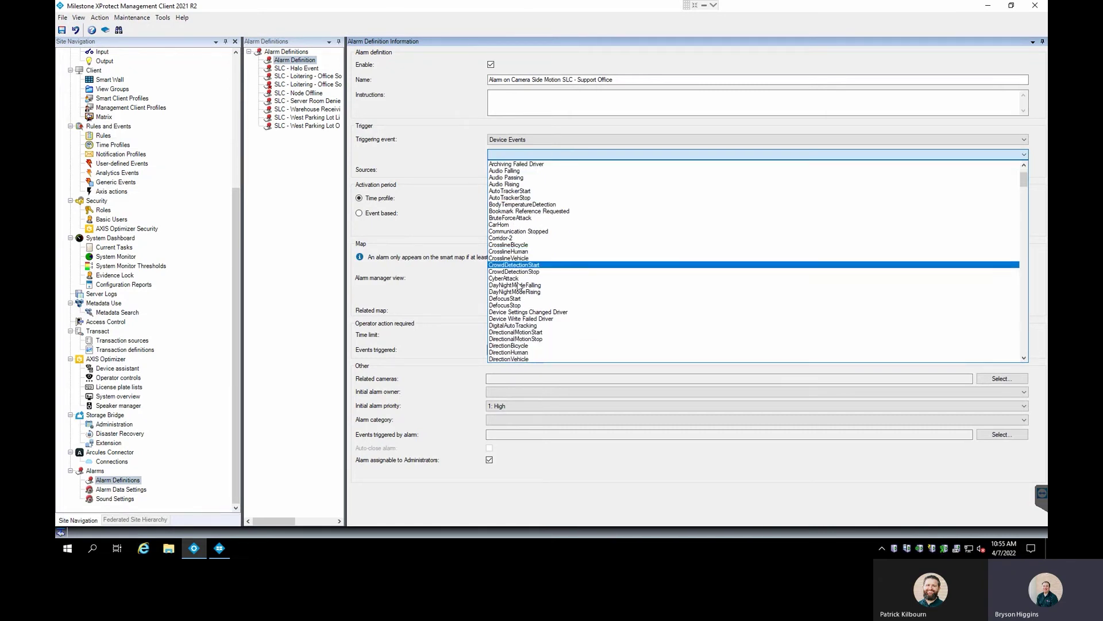
{"action": "scroll", "coordinate": [520, 282], "scroll_direction": "down", "scroll_amount": 5}
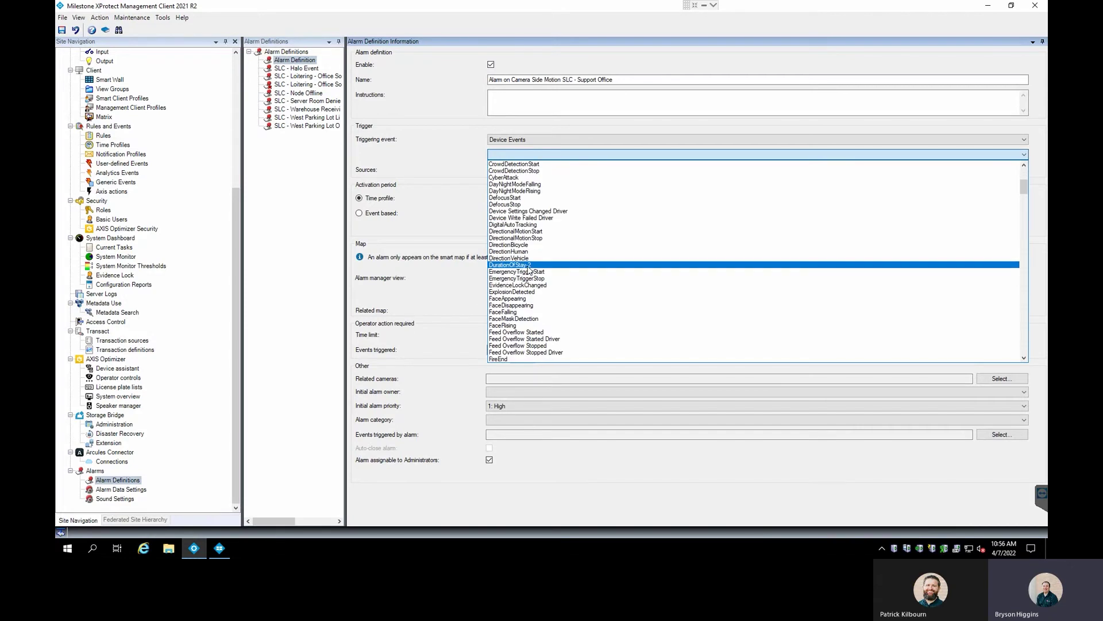
{"action": "scroll", "coordinate": [571, 290], "scroll_direction": "down", "scroll_amount": 1}
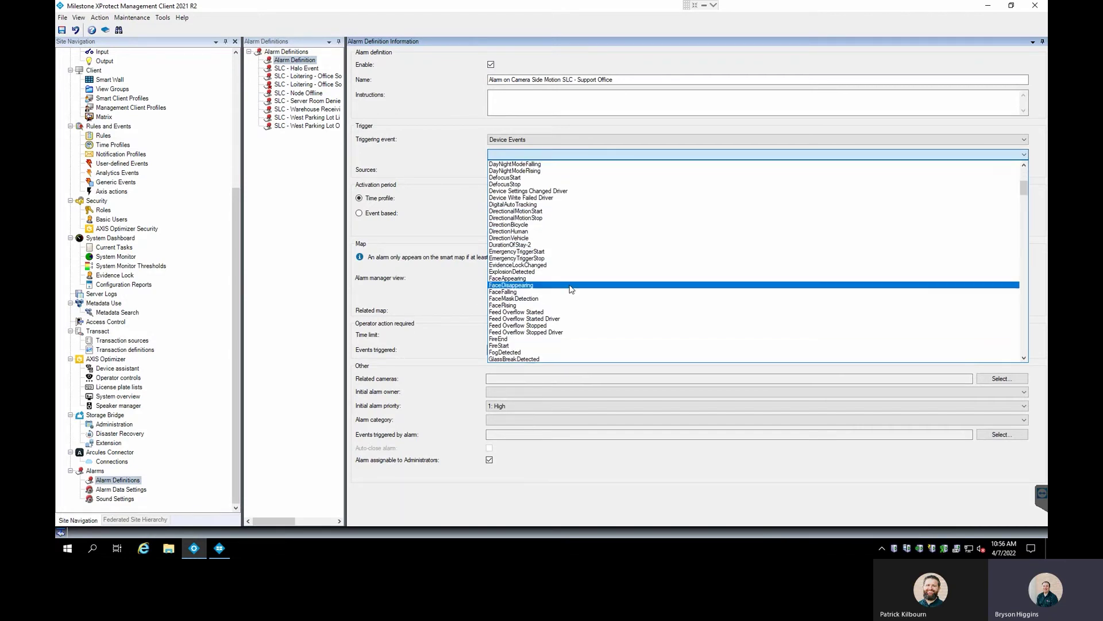
{"action": "scroll", "coordinate": [572, 282], "scroll_direction": "down", "scroll_amount": 4}
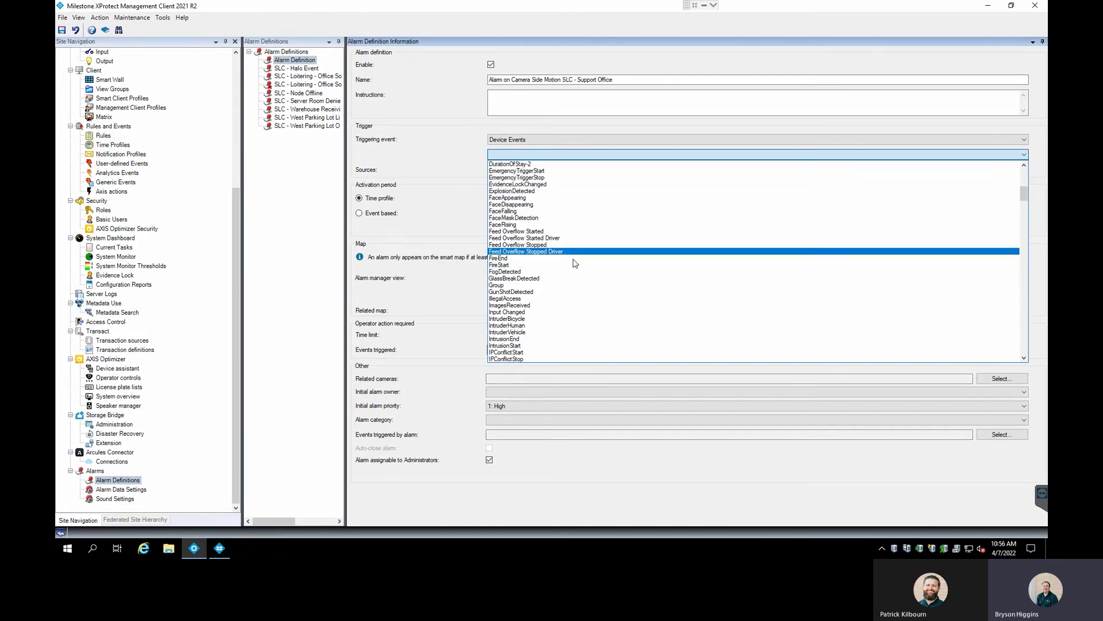
{"action": "scroll", "coordinate": [576, 263], "scroll_direction": "down", "scroll_amount": 4}
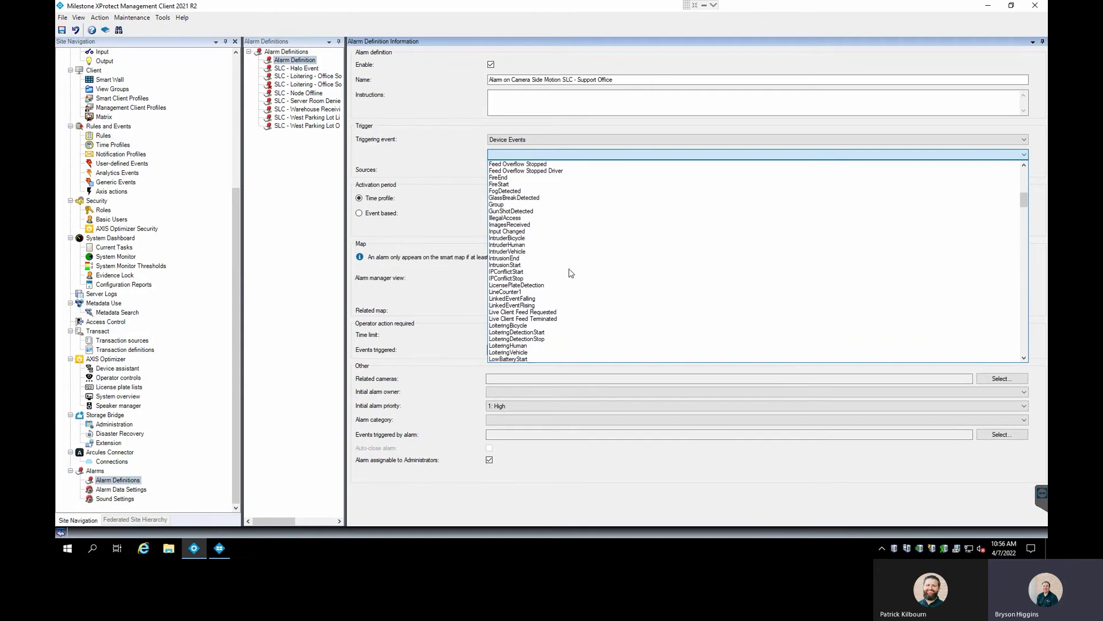
{"action": "scroll", "coordinate": [571, 273], "scroll_direction": "down", "scroll_amount": 3}
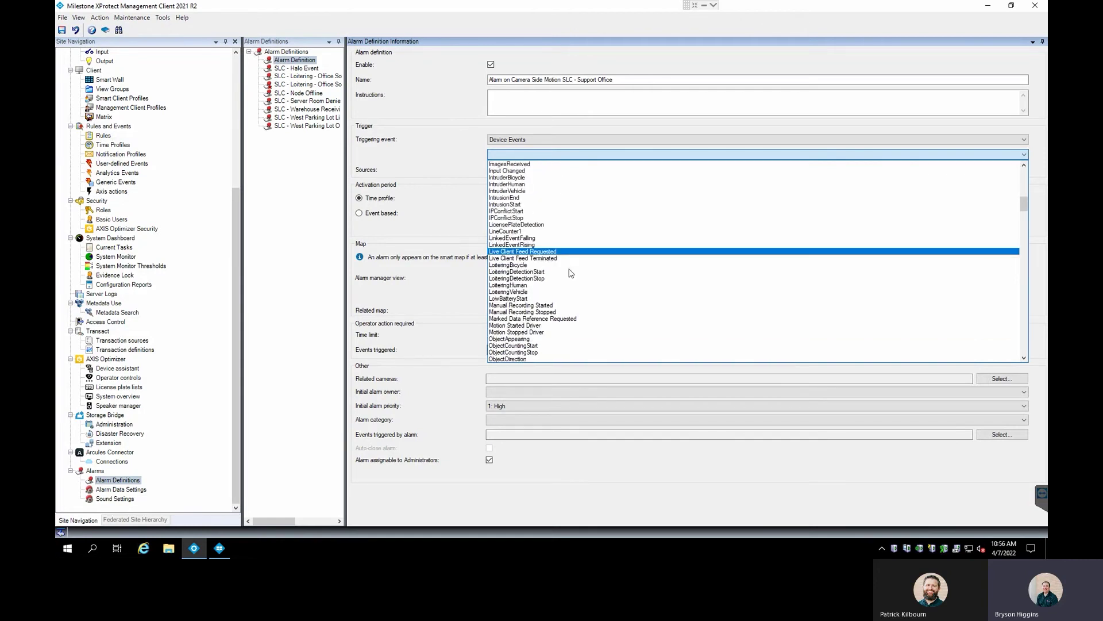
{"action": "left_click", "coordinate": [547, 326]}
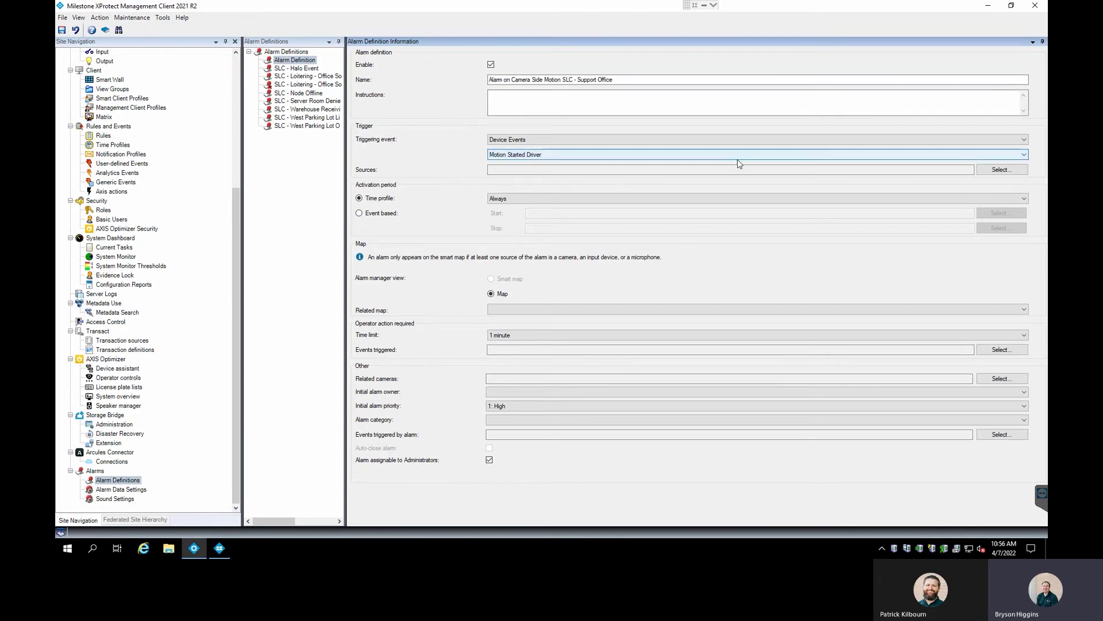
Step: Add the SLC - Support Office camera from the SLC location group as the alarm's source
{"action": "left_click", "coordinate": [1013, 170]}
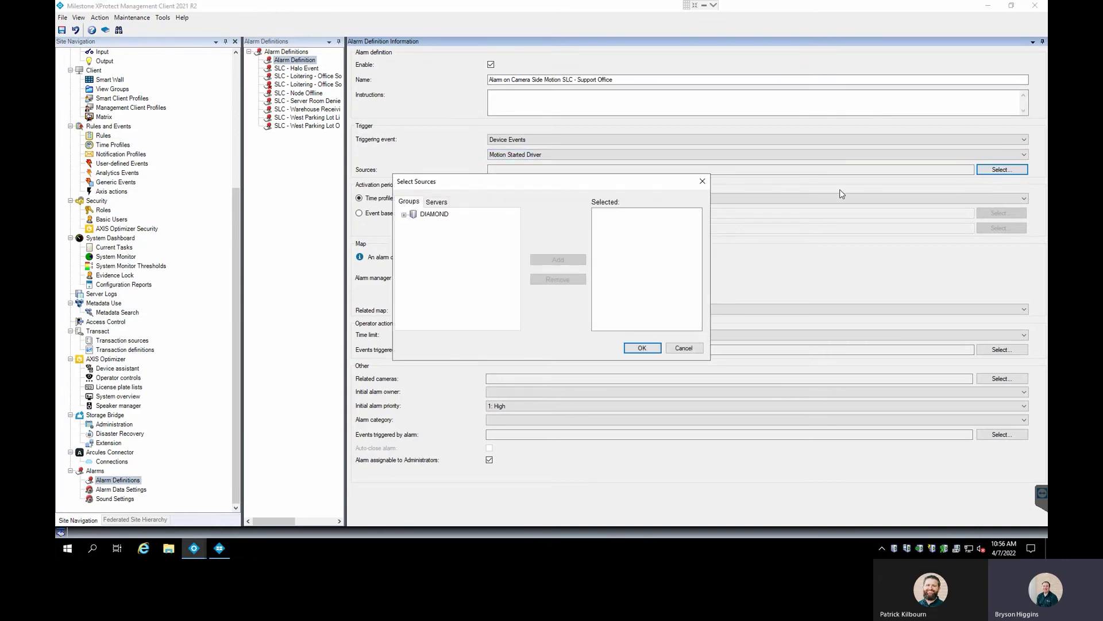
{"action": "left_click", "coordinate": [404, 215]}
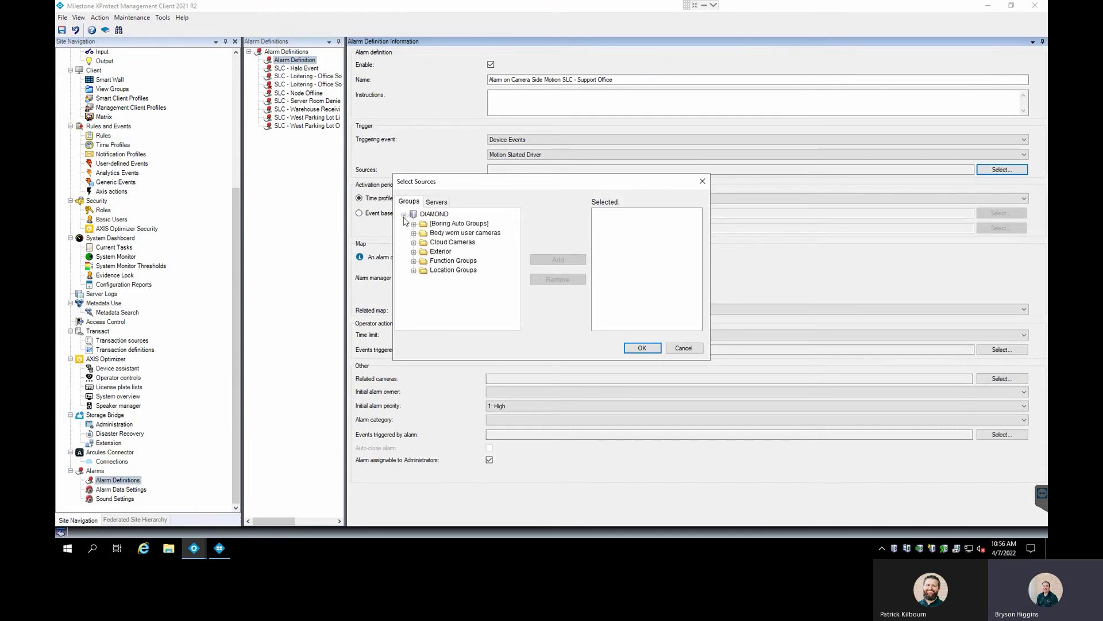
{"action": "left_click", "coordinate": [413, 270]}
{"action": "left_click", "coordinate": [424, 298]}
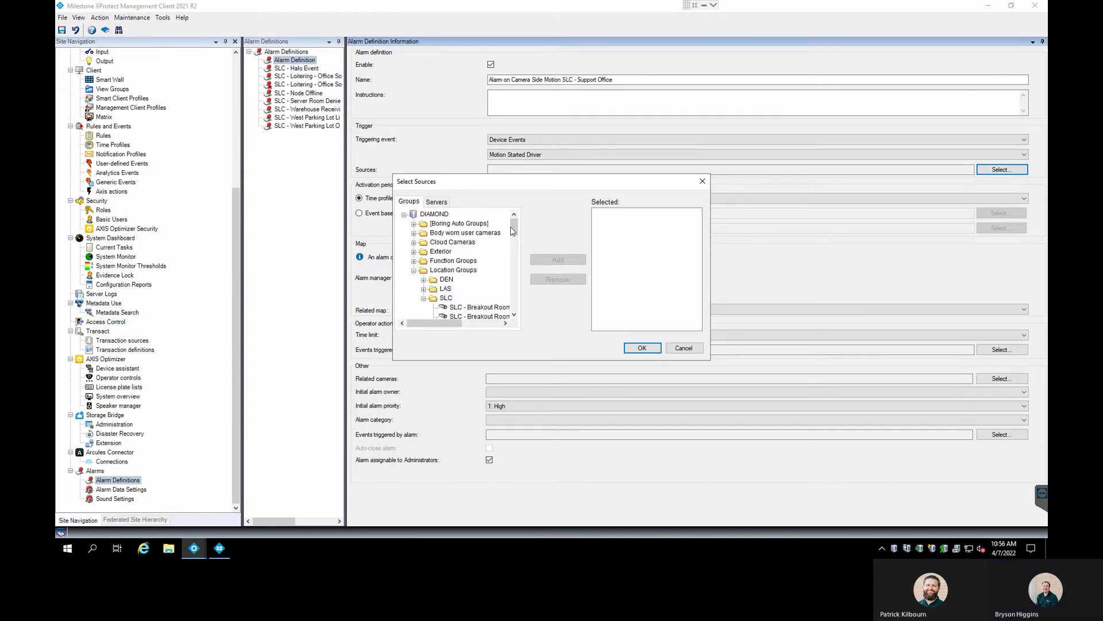
{"action": "left_click_drag", "start_coordinate": [510, 226], "coordinate": [511, 290]}
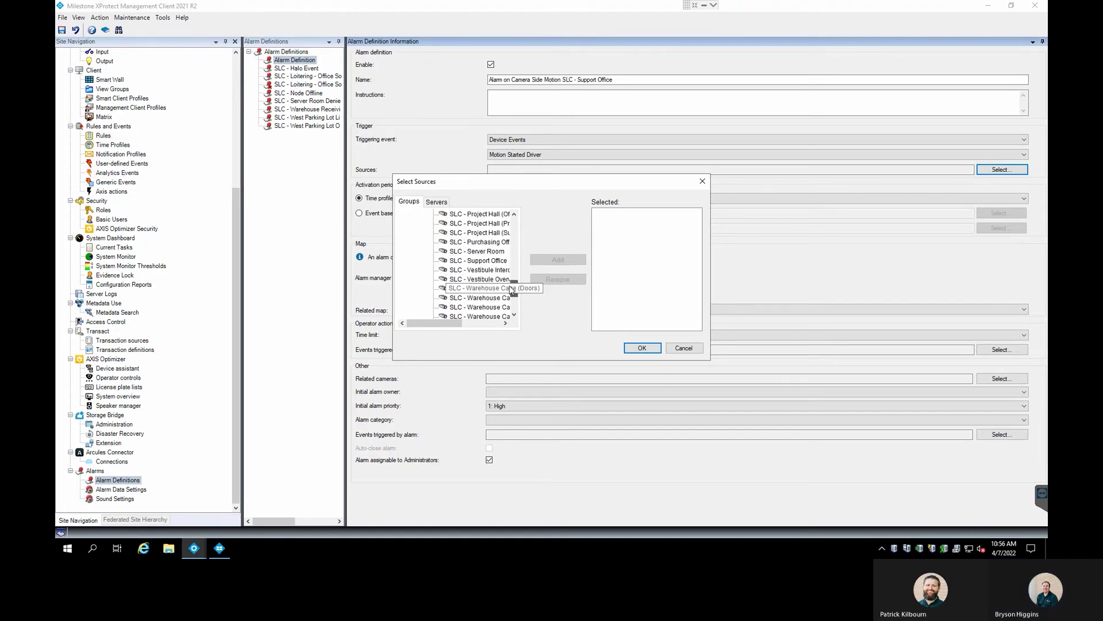
{"action": "left_click", "coordinate": [478, 260]}
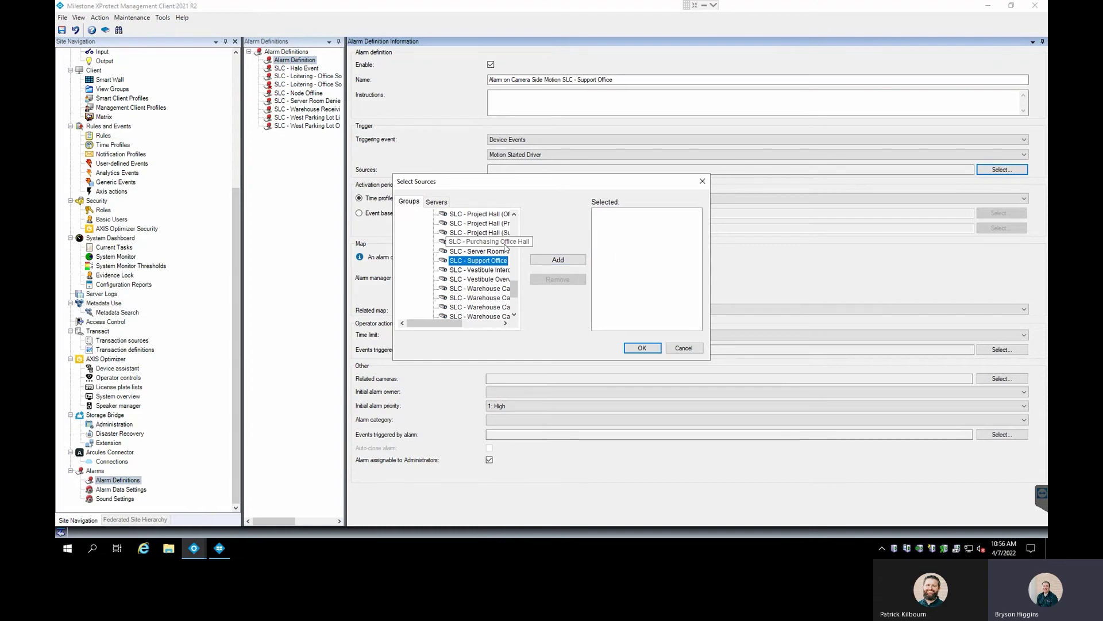
{"action": "left_click", "coordinate": [558, 259]}
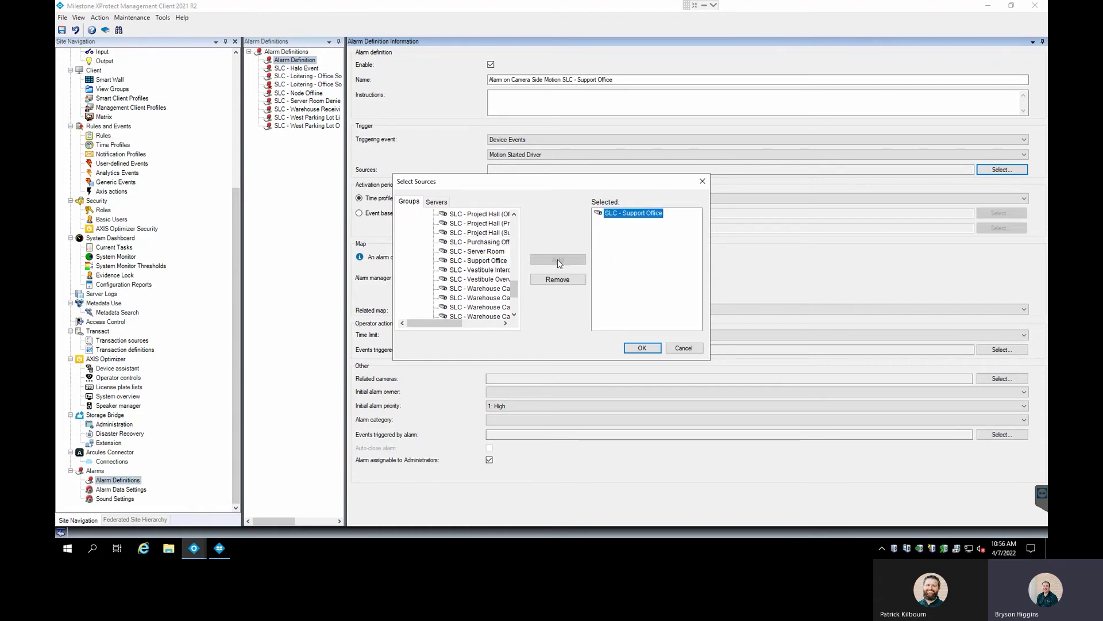
{"action": "left_click", "coordinate": [642, 349]}
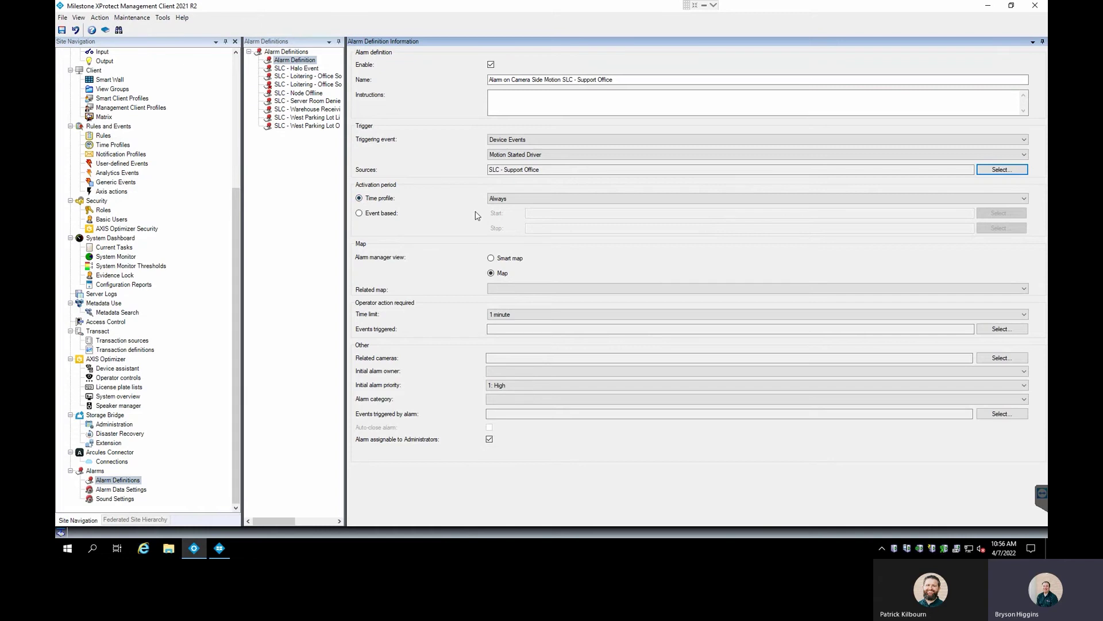
Step: Check the time profile choices for the activation period and set the alarm's related map to Stone Security HQ - Office Plan-062020
{"action": "left_click", "coordinate": [513, 200]}
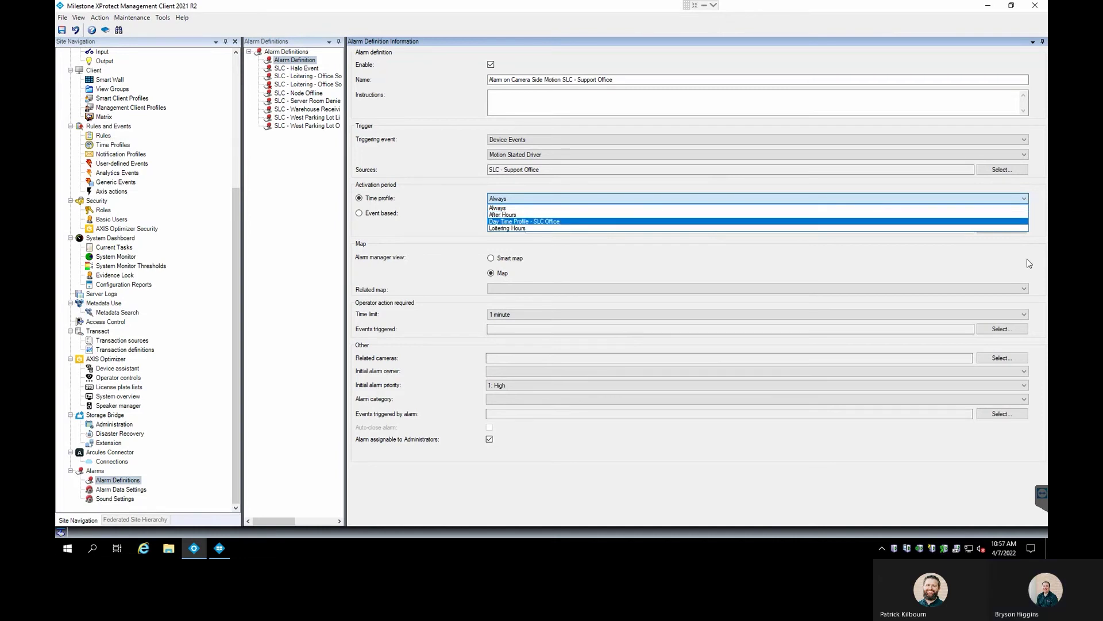
{"action": "left_click", "coordinate": [405, 232]}
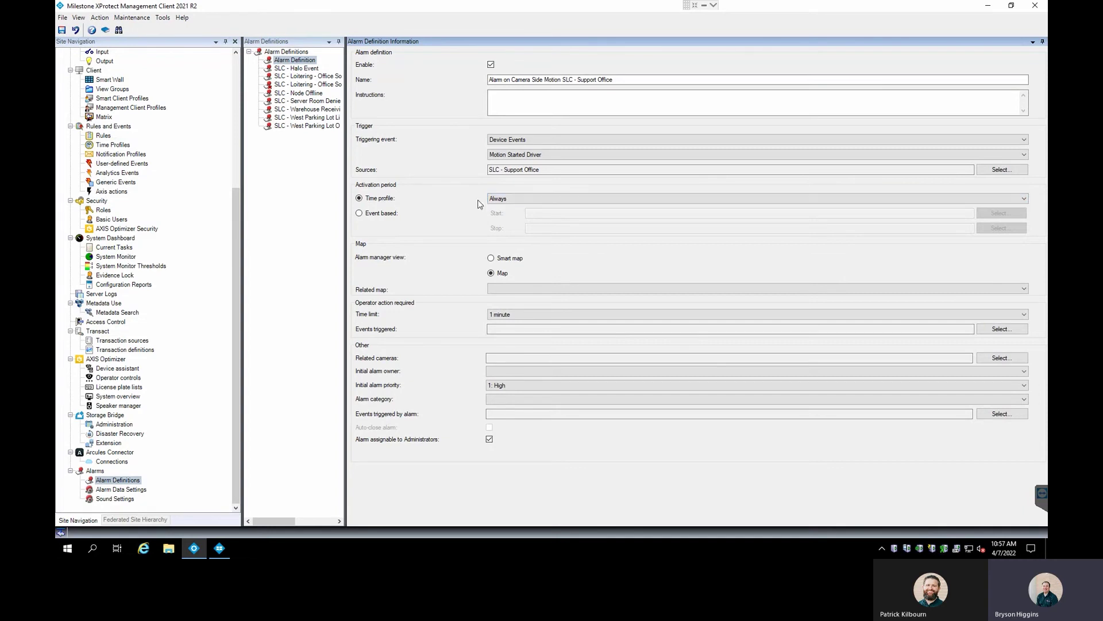
{"action": "left_click", "coordinate": [516, 198]}
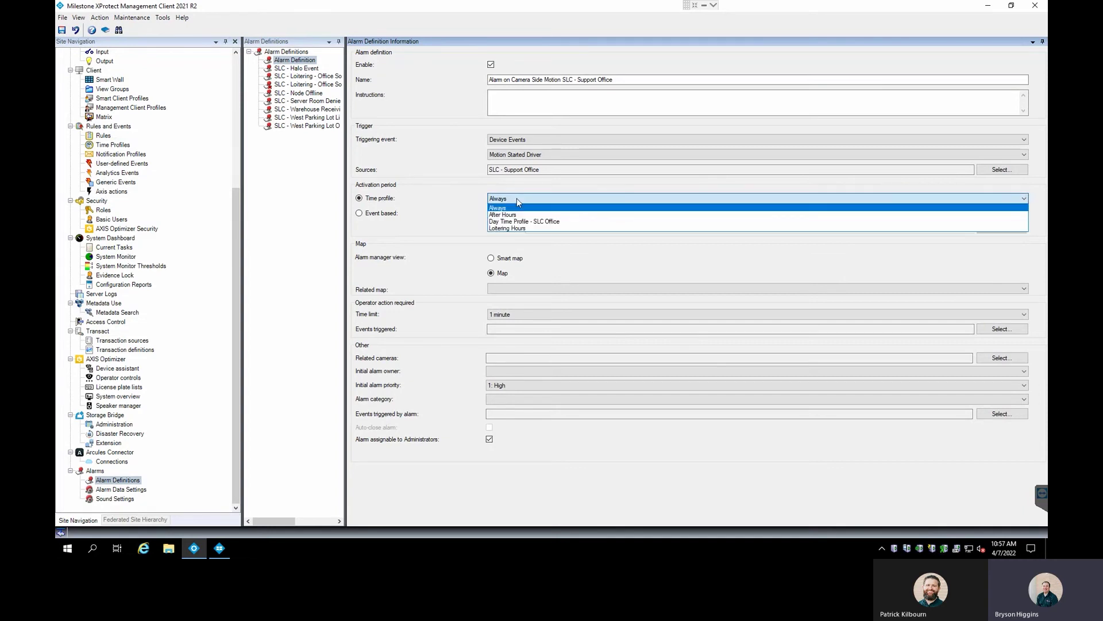
{"action": "left_click", "coordinate": [451, 214]}
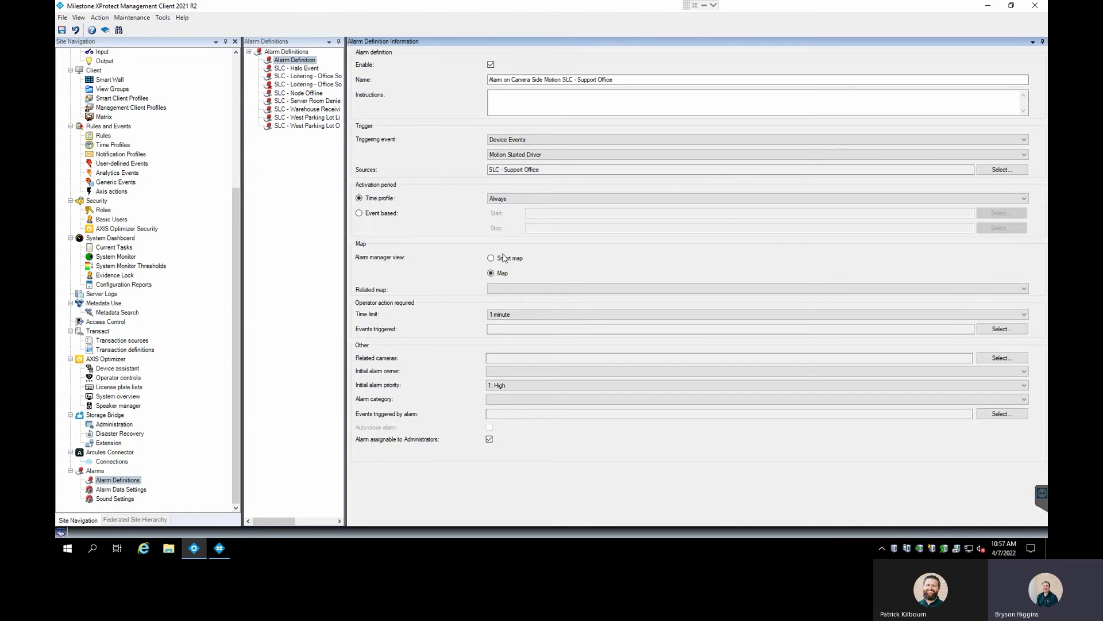
{"action": "left_click", "coordinate": [519, 289]}
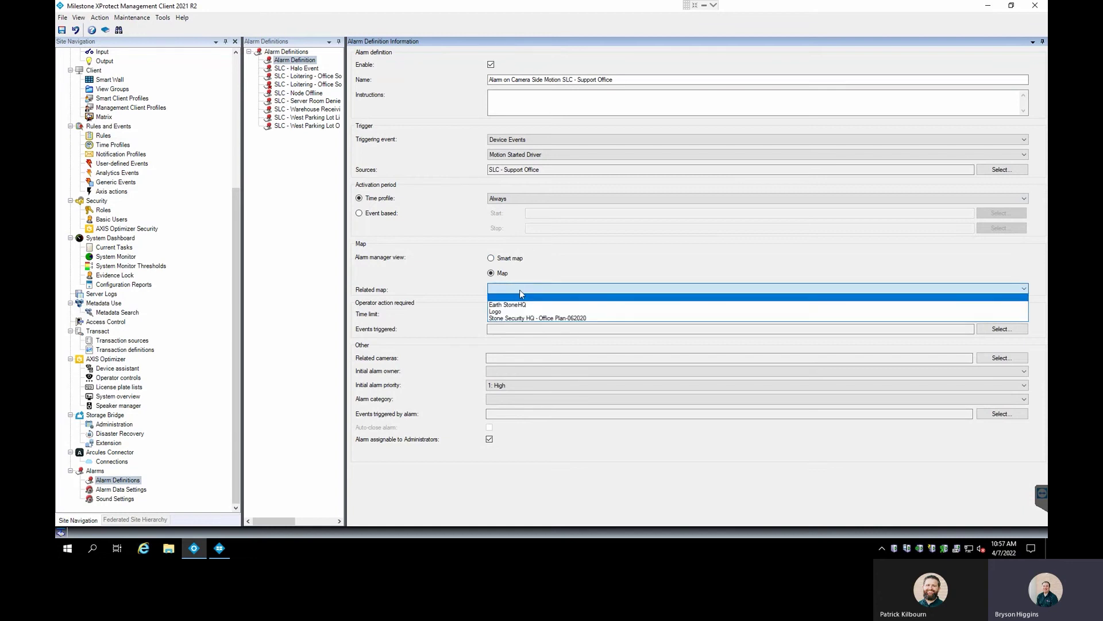
{"action": "left_click", "coordinate": [534, 318]}
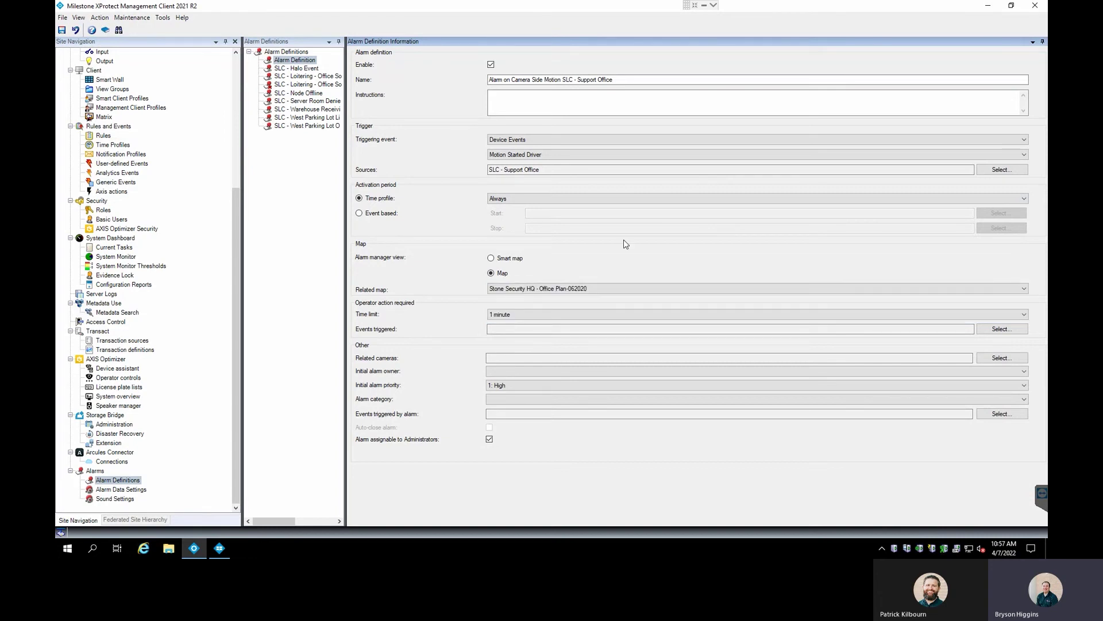
Step: Check the time limit choices for the required operator action, keeping 1 minute
{"action": "left_click", "coordinate": [520, 313]}
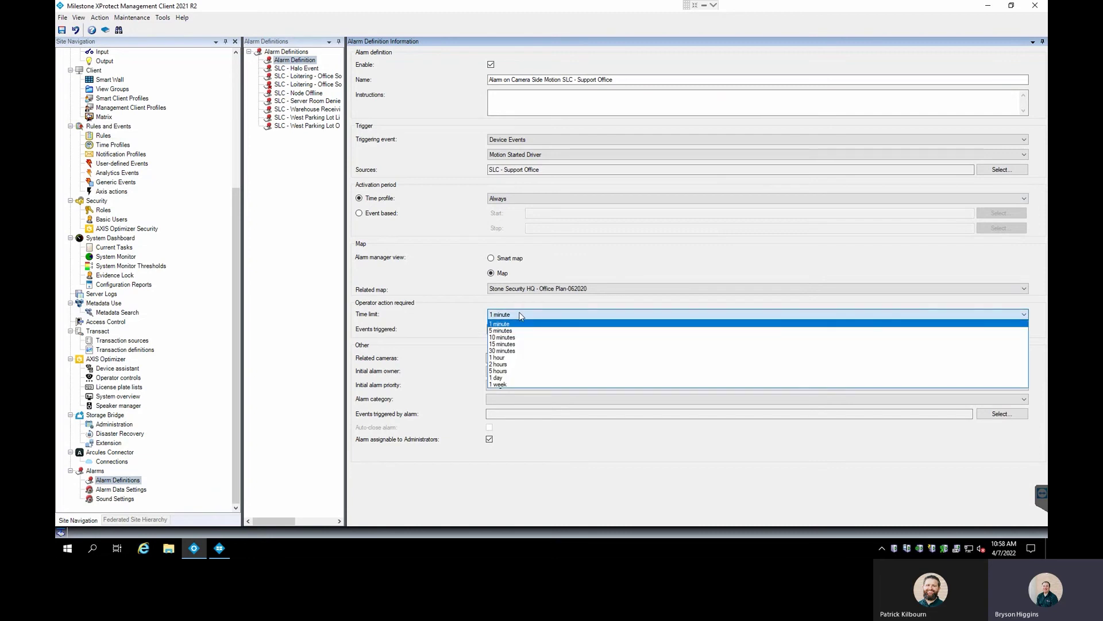
{"action": "left_click", "coordinate": [466, 322]}
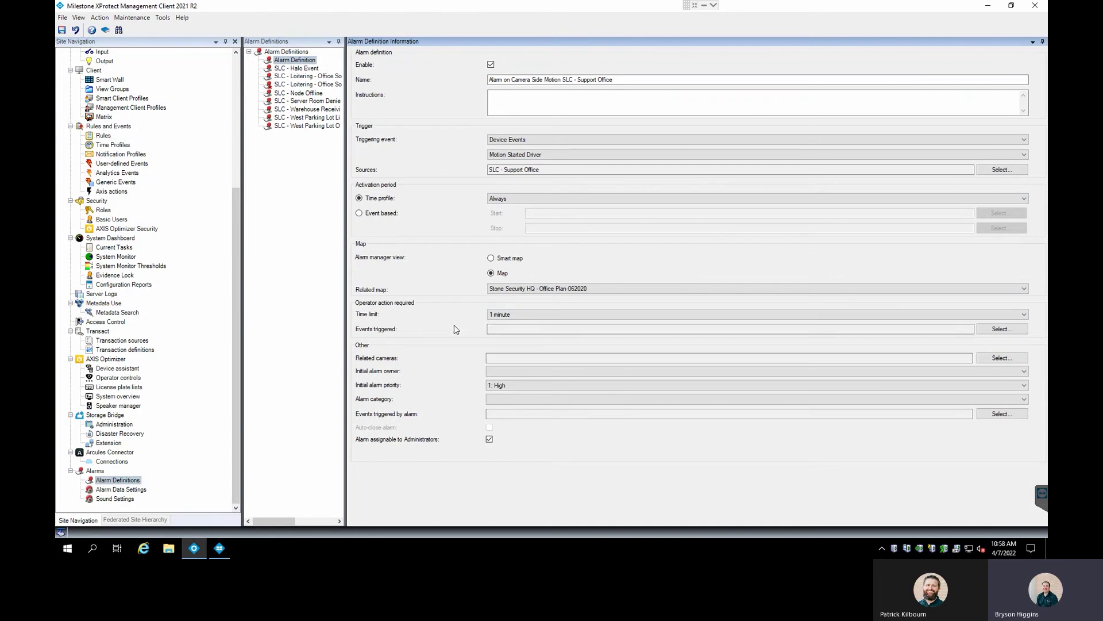
{"action": "left_click", "coordinate": [576, 316]}
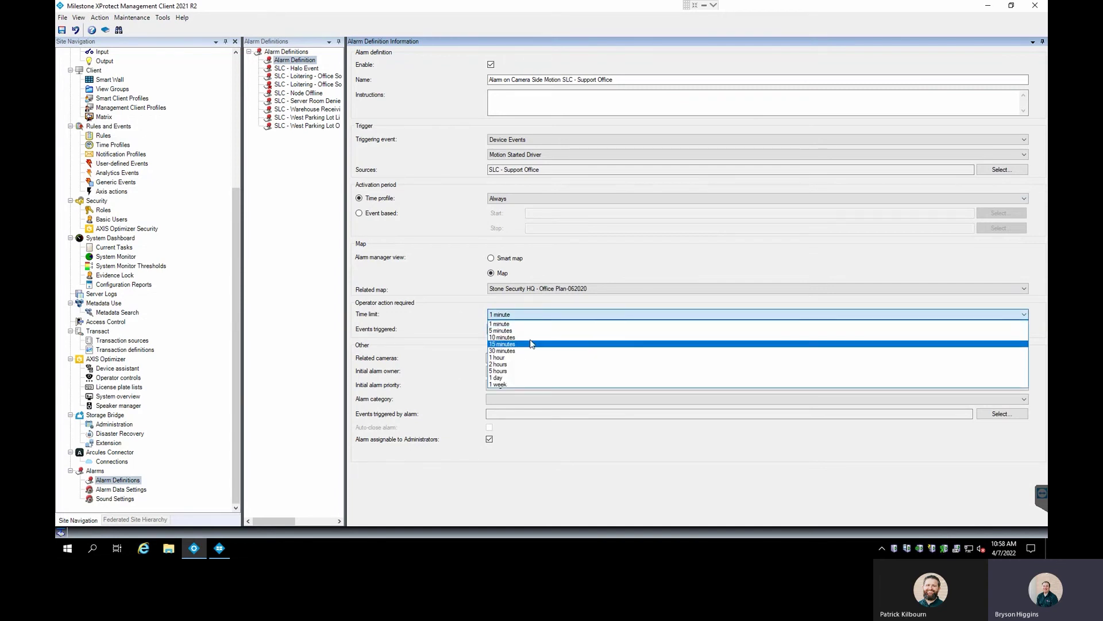
{"action": "left_click", "coordinate": [471, 316]}
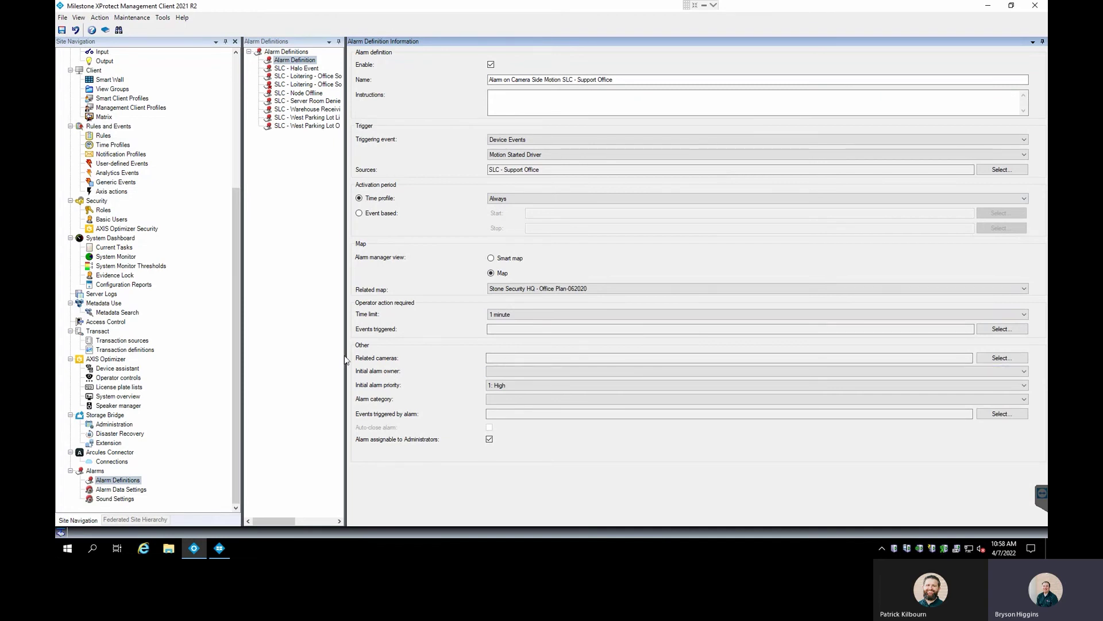
Step: Assign the designated user as the initial alarm owner and set the initial alarm priority to 2: Motion Alert
{"action": "left_click", "coordinate": [516, 374]}
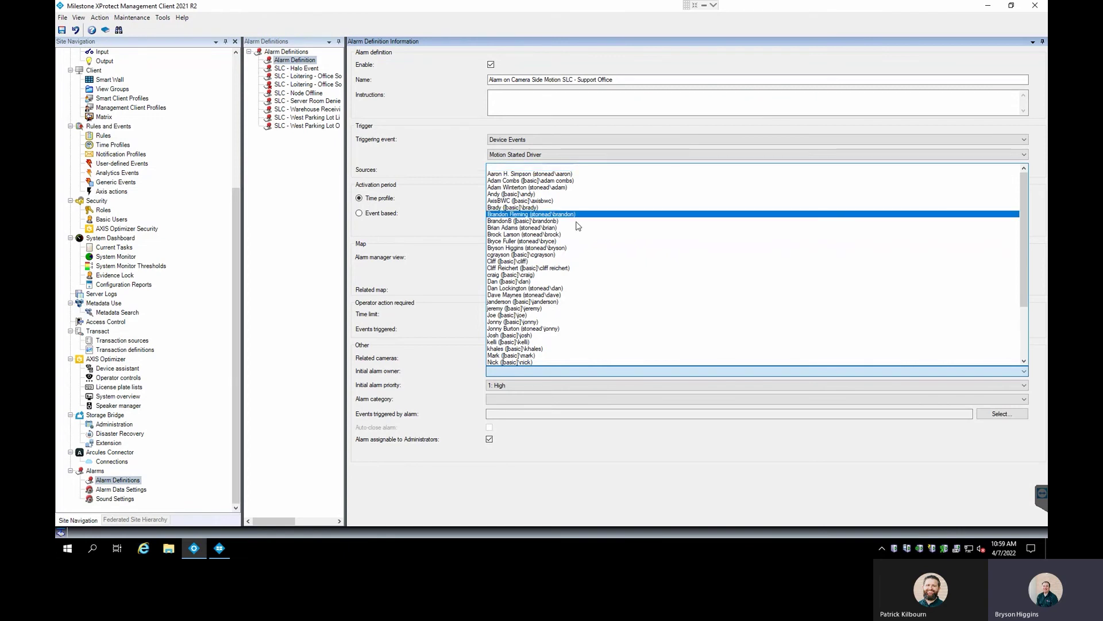
{"action": "left_click", "coordinate": [541, 249]}
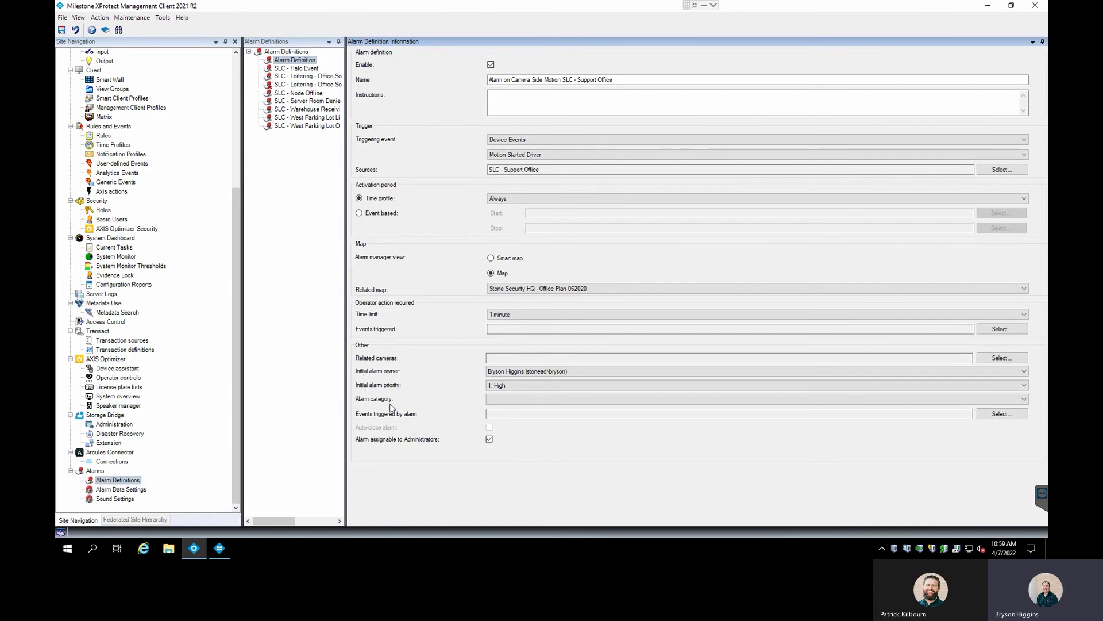
{"action": "left_click", "coordinate": [536, 385]}
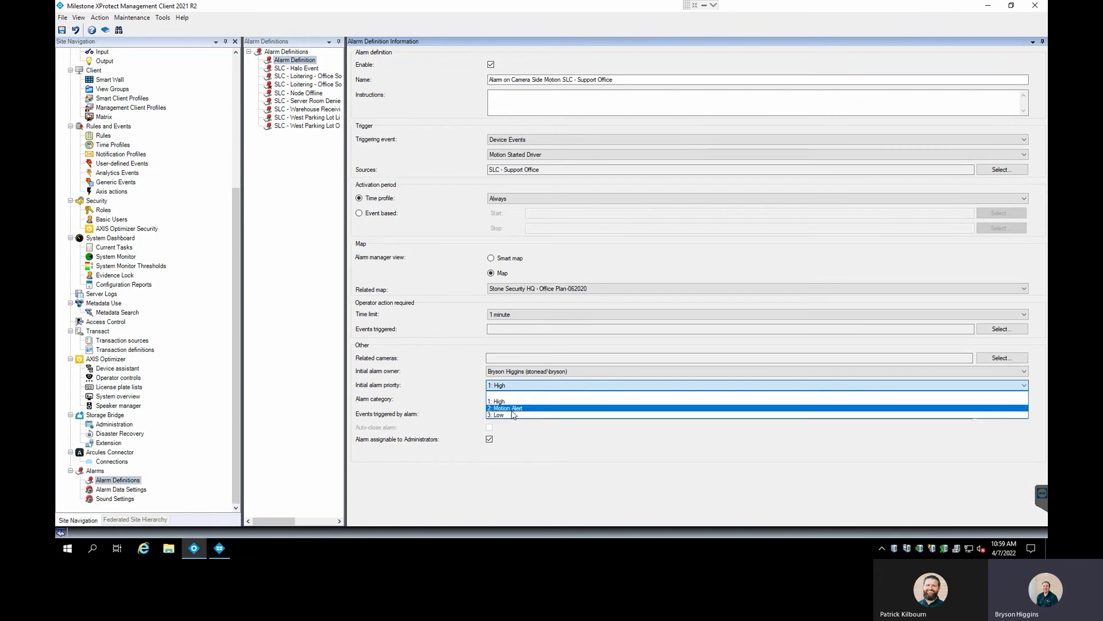
{"action": "left_click", "coordinate": [520, 407]}
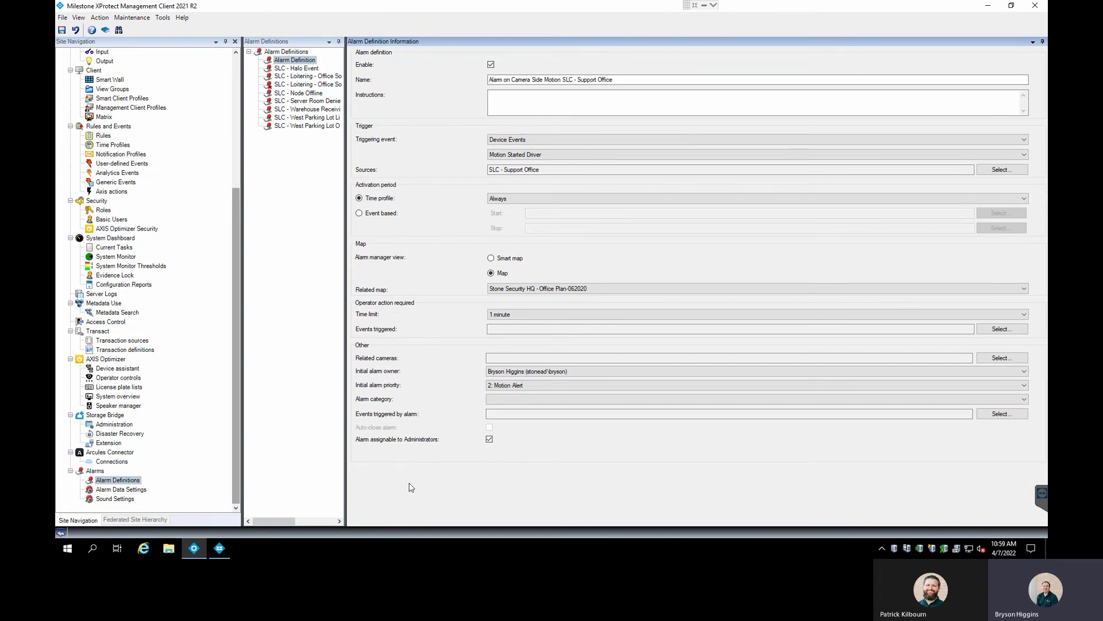
Step: Set the alarm category to Motion Alerts and save the alarm definition
{"action": "left_click", "coordinate": [506, 401]}
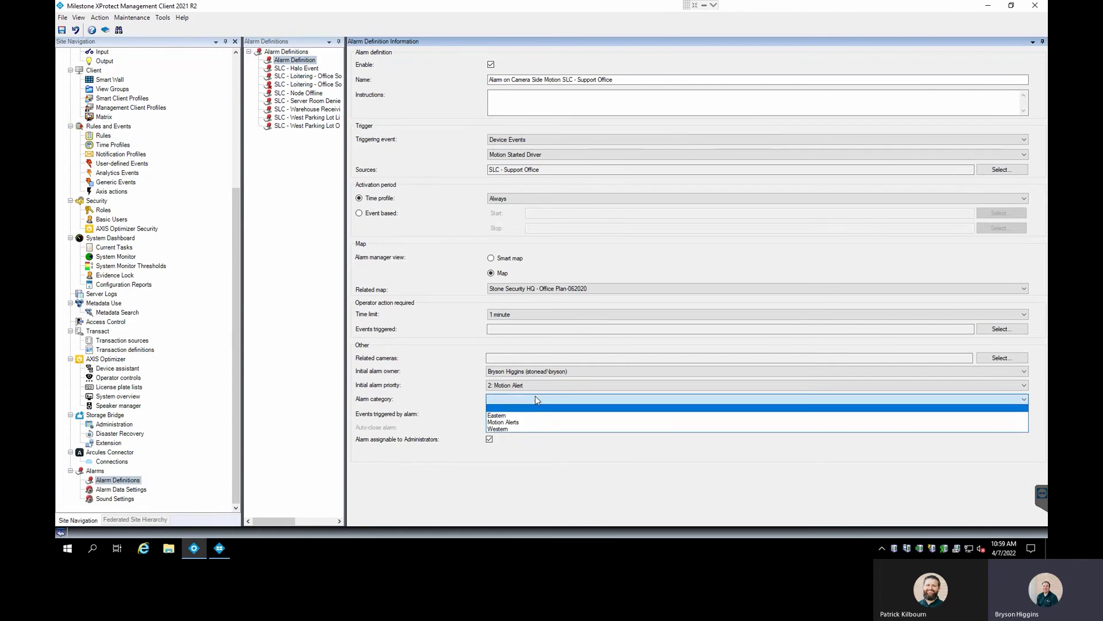
{"action": "left_click", "coordinate": [511, 423]}
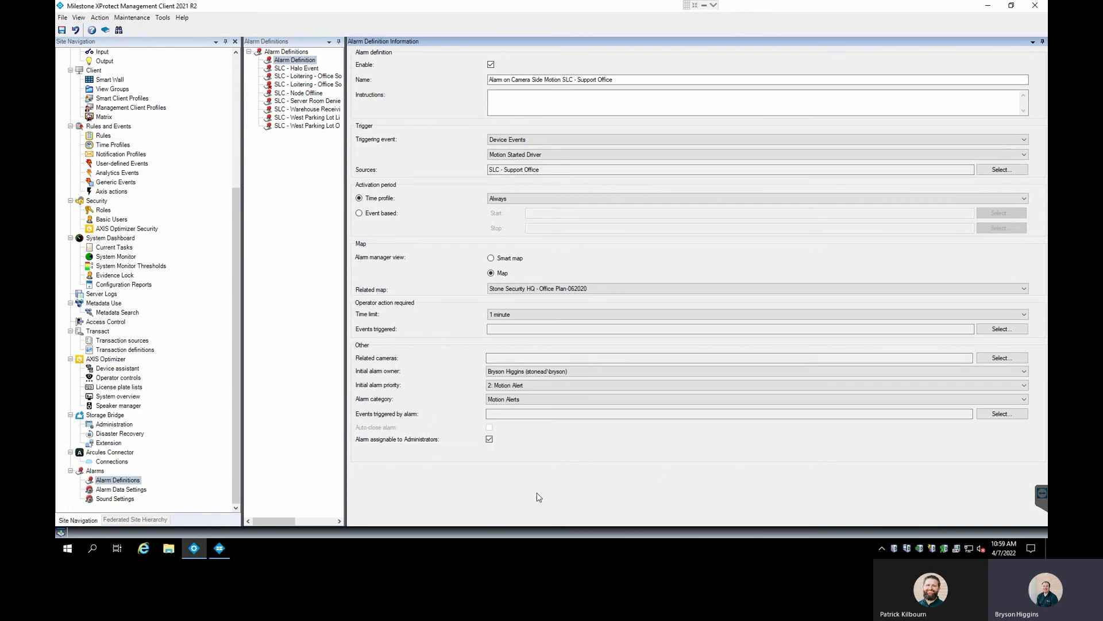
{"action": "left_click", "coordinate": [62, 30]}
Step: Review the Alarm Data Settings, covering the alarm data levels, the alarm list columns and the reasons for closing
{"action": "left_click", "coordinate": [122, 490]}
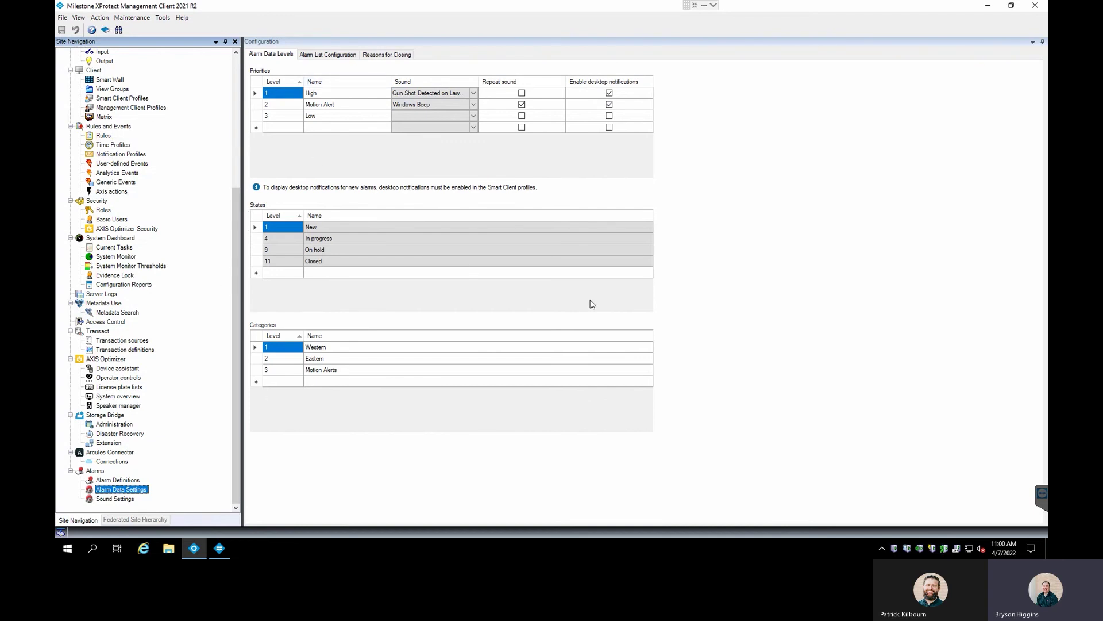
{"action": "left_click", "coordinate": [323, 55]}
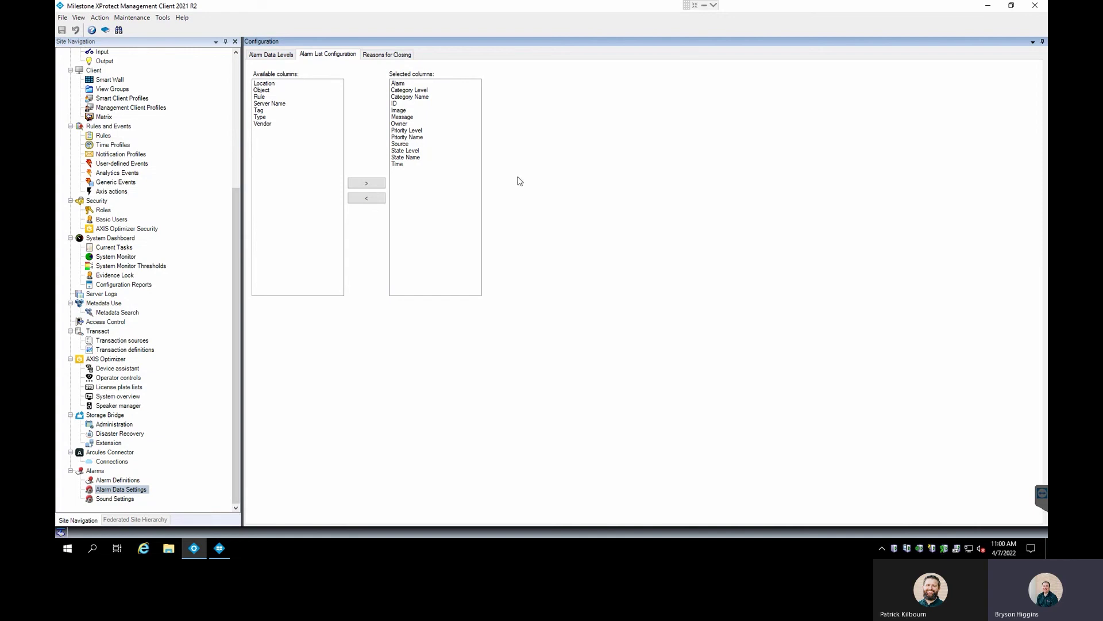
{"action": "left_click", "coordinate": [398, 57]}
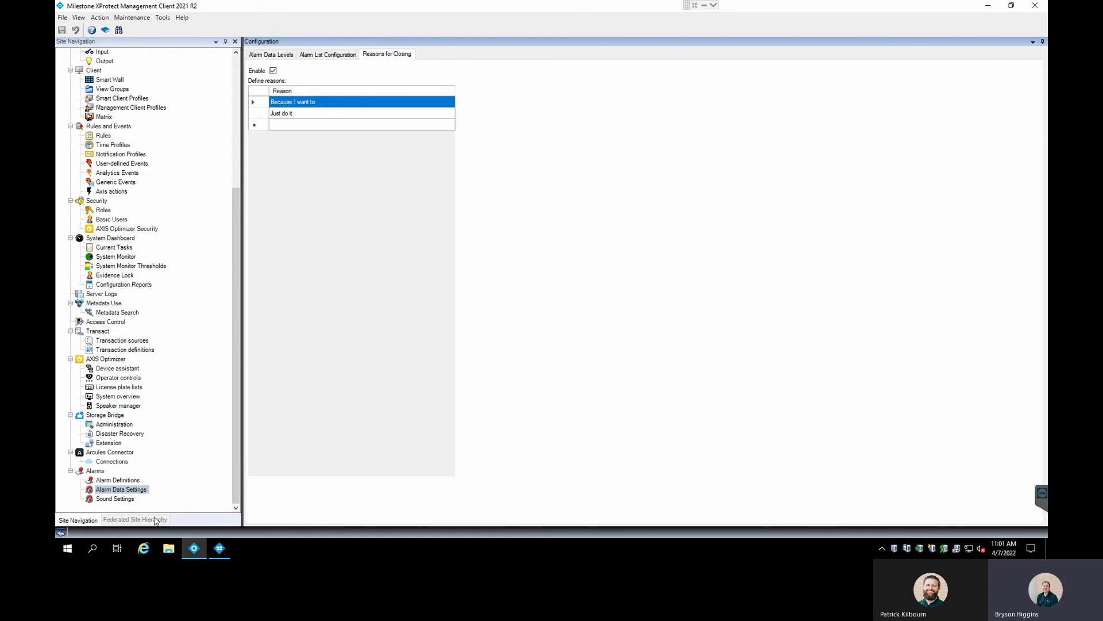
Step: Review the alarm sounds in Sound Settings and check how a custom WAV file is added, without adding one
{"action": "left_click", "coordinate": [124, 500]}
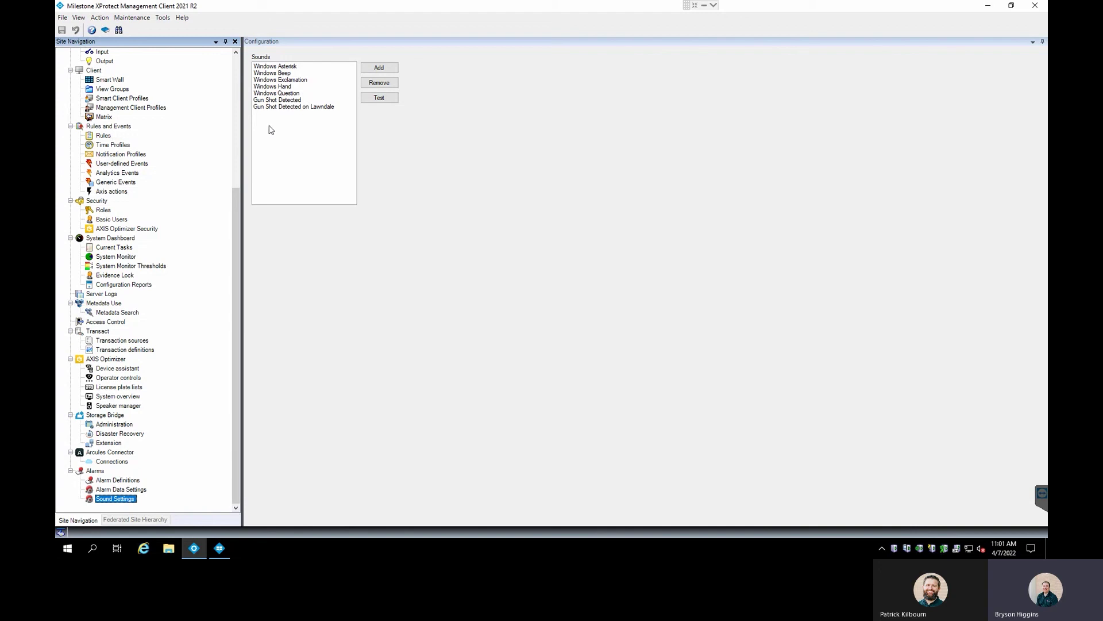
{"action": "left_click", "coordinate": [378, 67]}
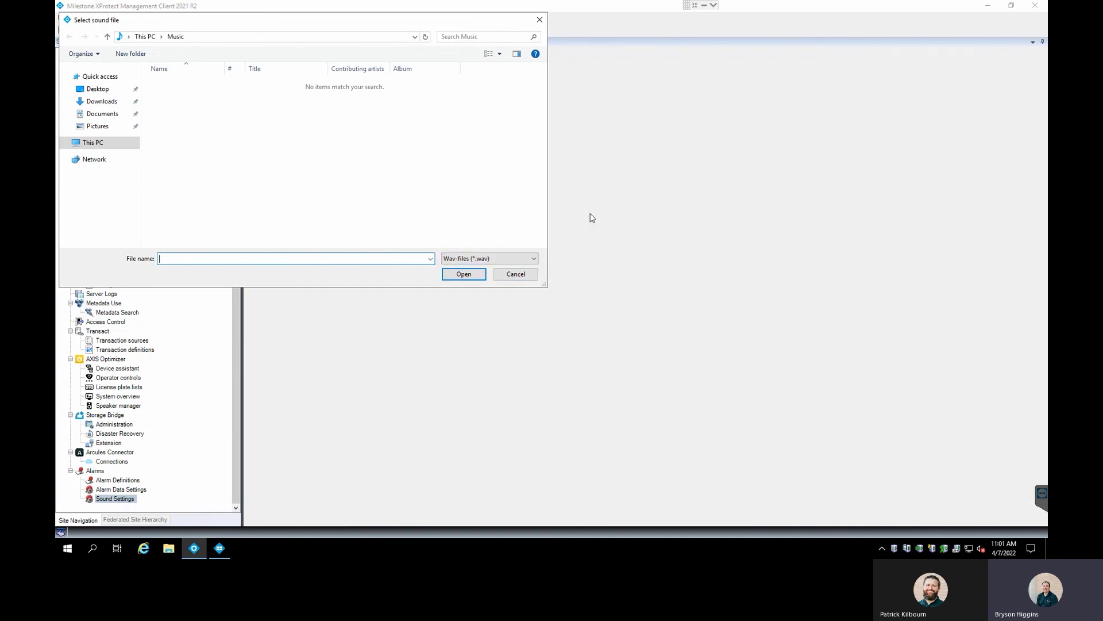
{"action": "left_click", "coordinate": [516, 275]}
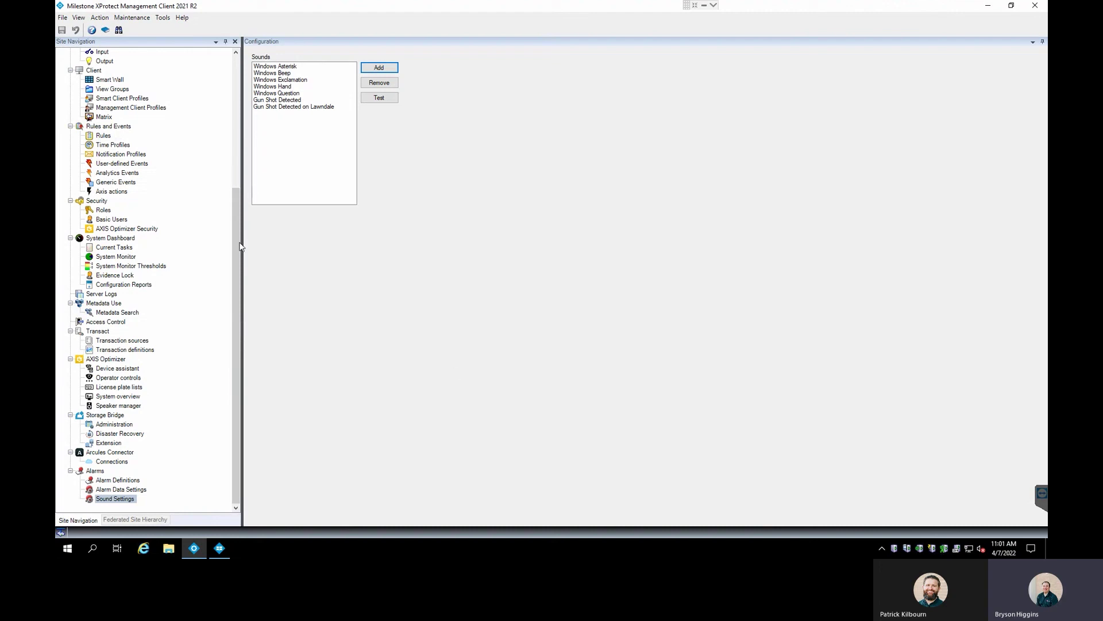
{"action": "left_click_drag", "start_coordinate": [238, 252], "coordinate": [237, 85]}
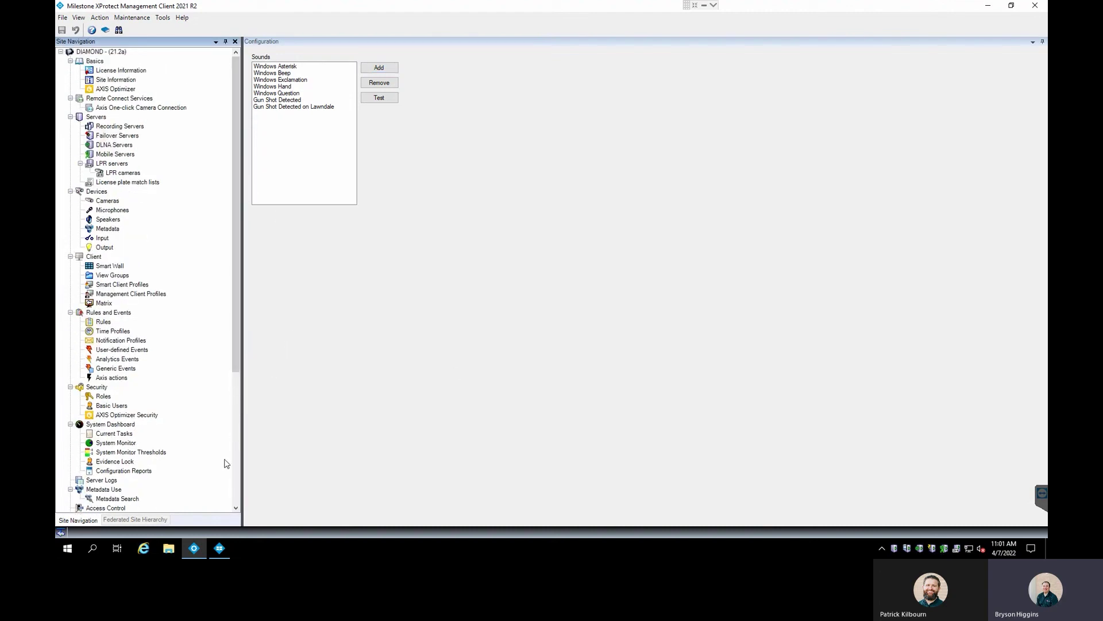
Step: Switch to XProtect Smart Client, view the Motion Started Driver alarm for SLC - Support Office in Alarm Manager and pause its video
{"action": "left_click", "coordinate": [221, 549]}
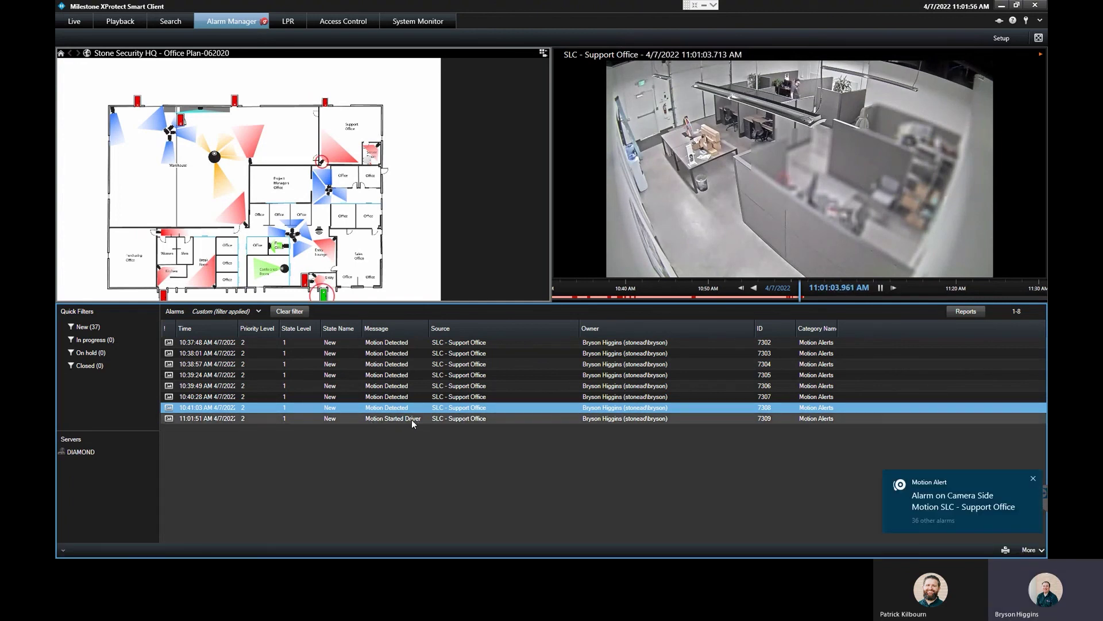
{"action": "left_click", "coordinate": [384, 422]}
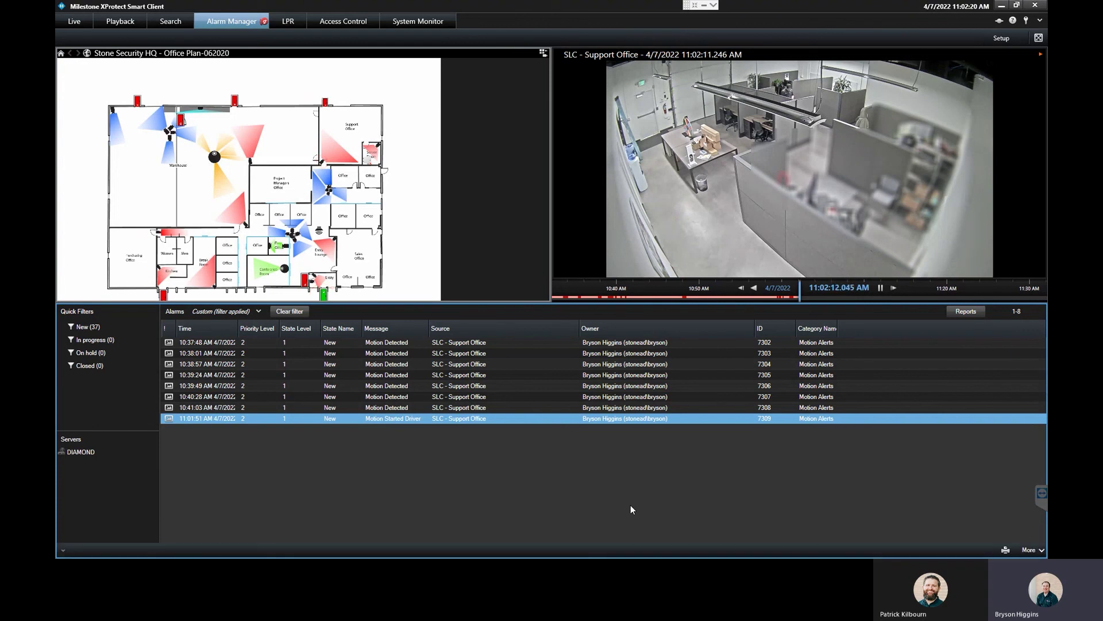
{"action": "left_click", "coordinate": [879, 288]}
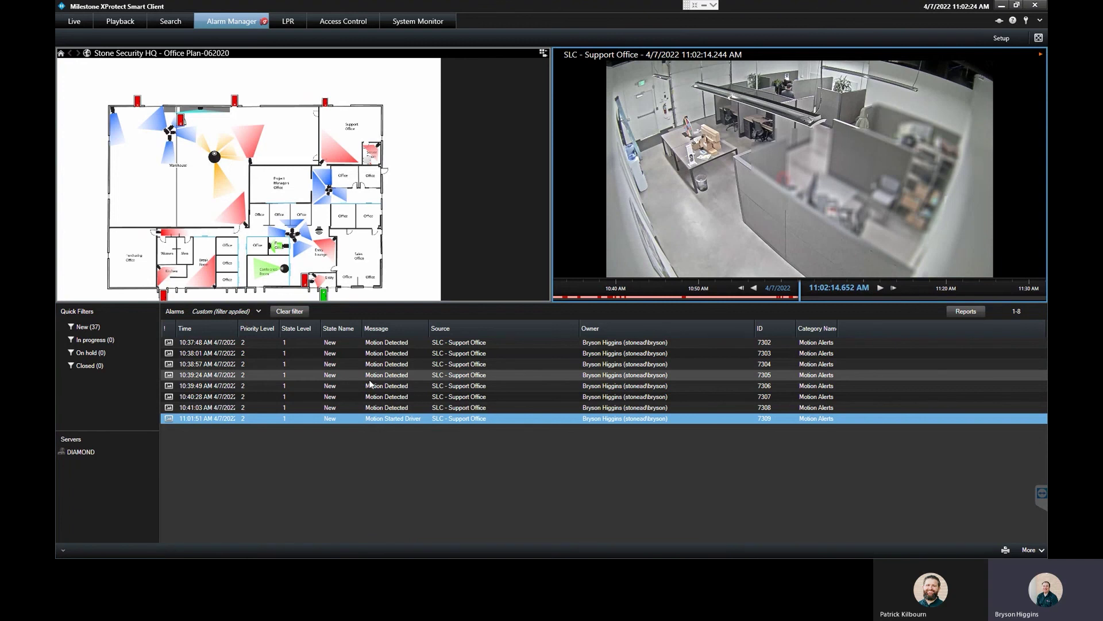